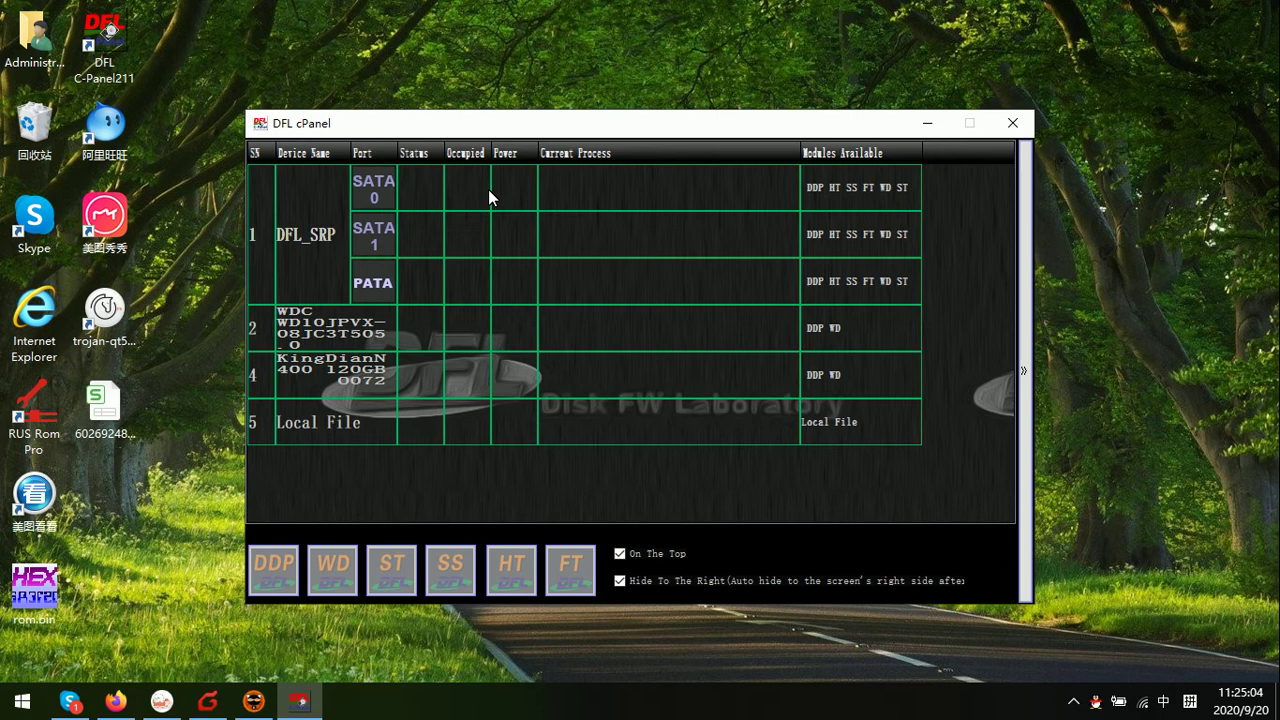
Launch the WD module for the SATA 0 port, power on the drive and start it
double_click(414, 181)
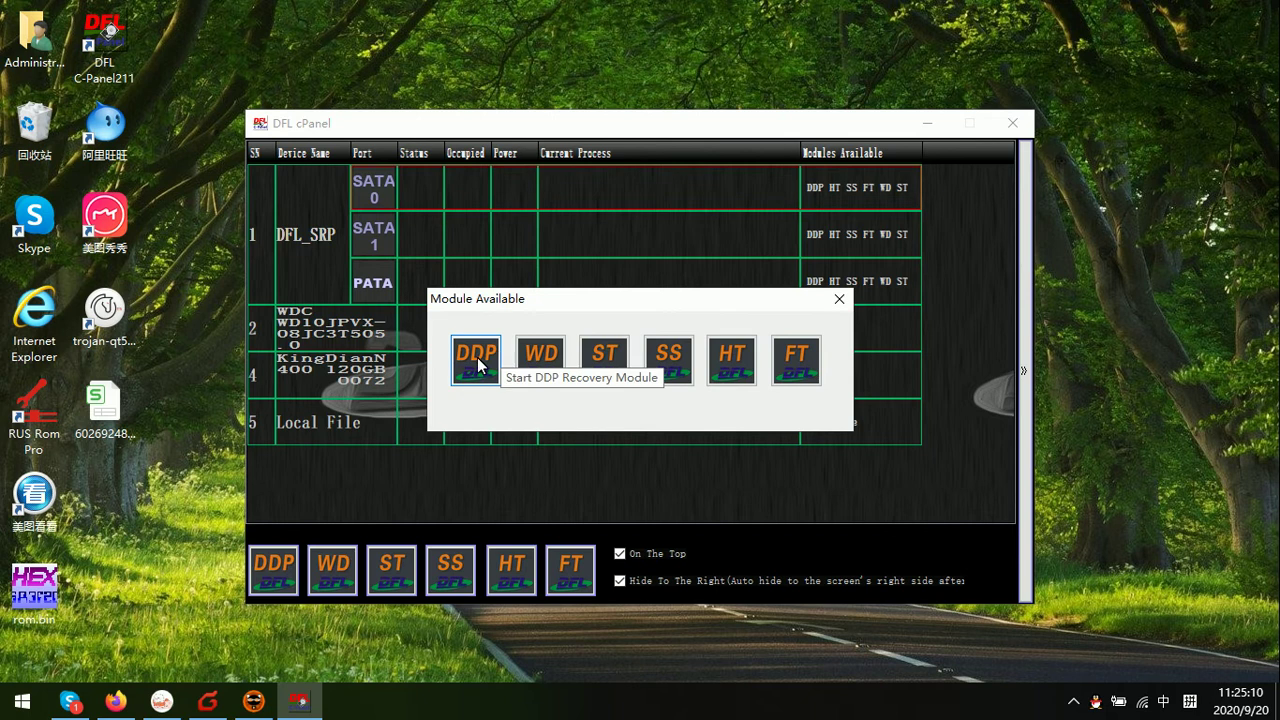
left_click(544, 360)
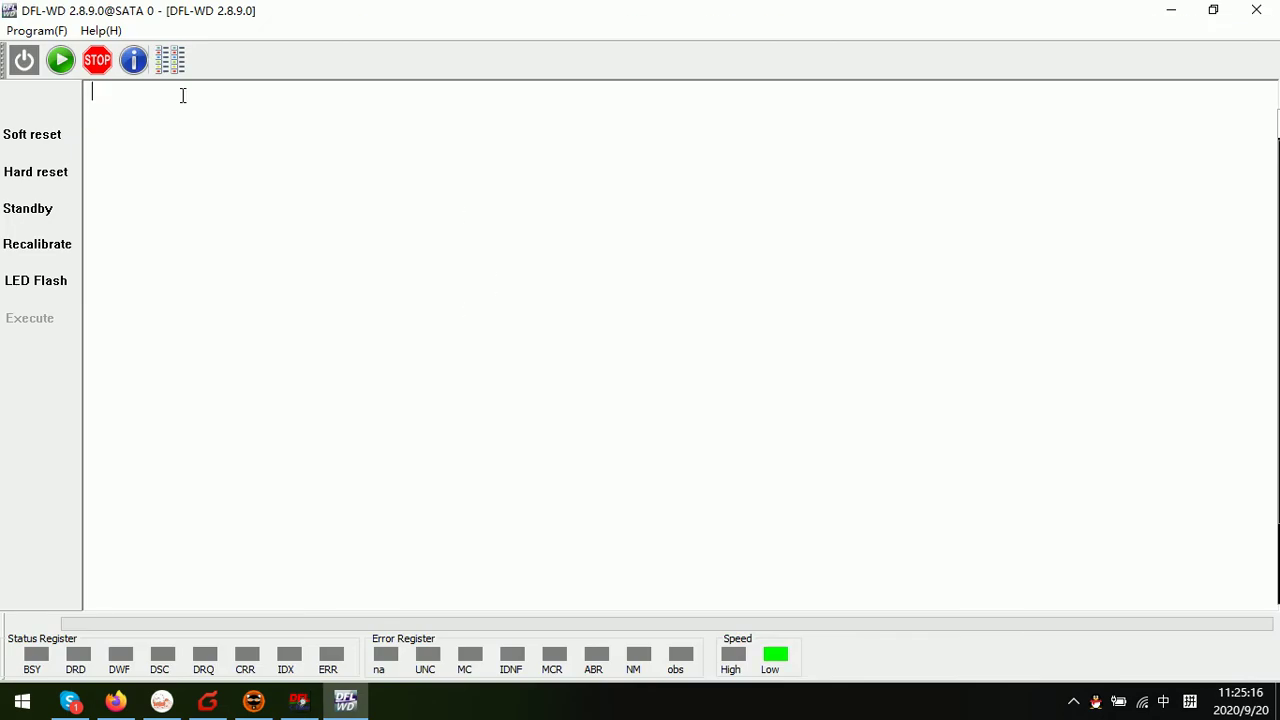
left_click(24, 62)
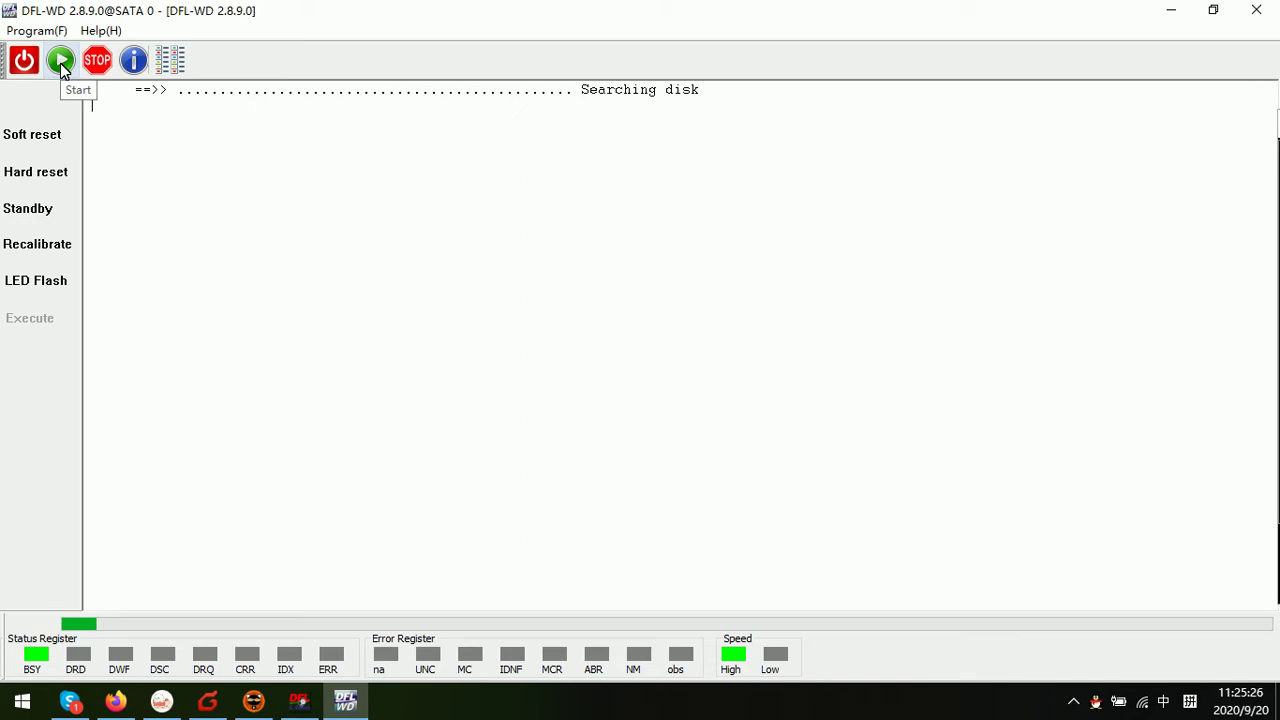
left_click(60, 62)
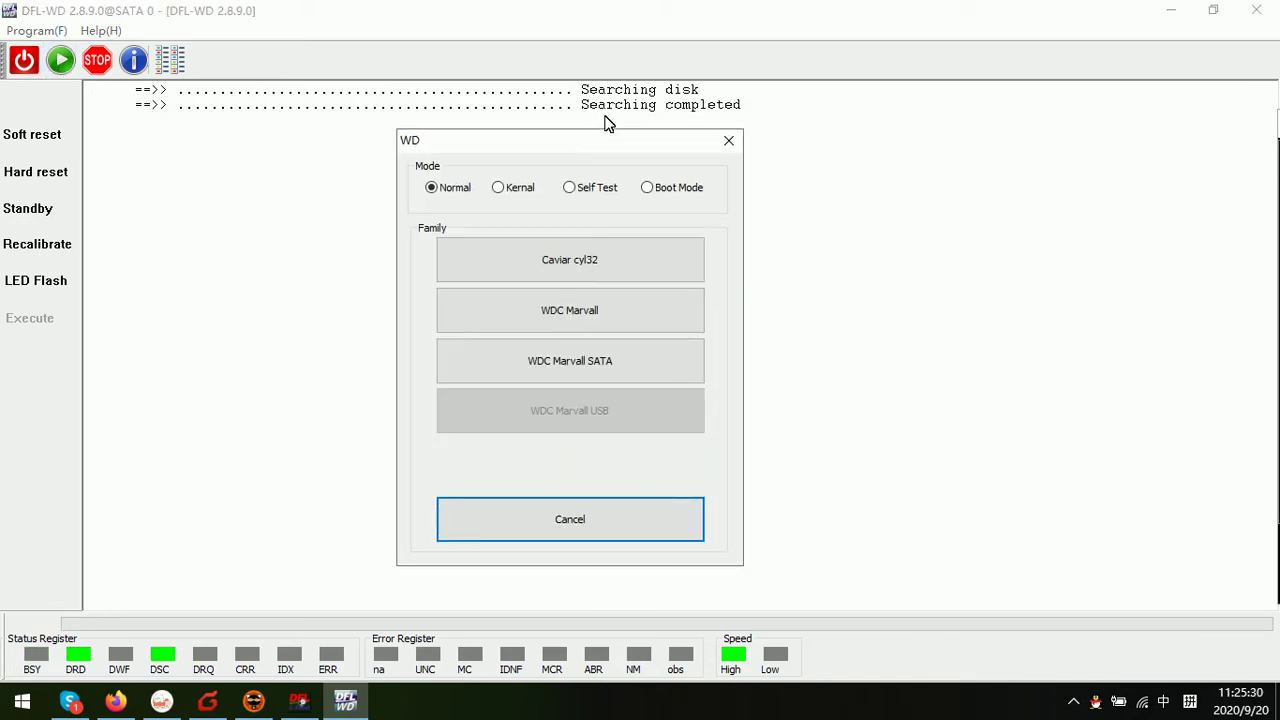
Open the drive as WDC Marvall in Normal mode with auto-obtained factory details and accept the HELIOS firmware directory
left_click(580, 318)
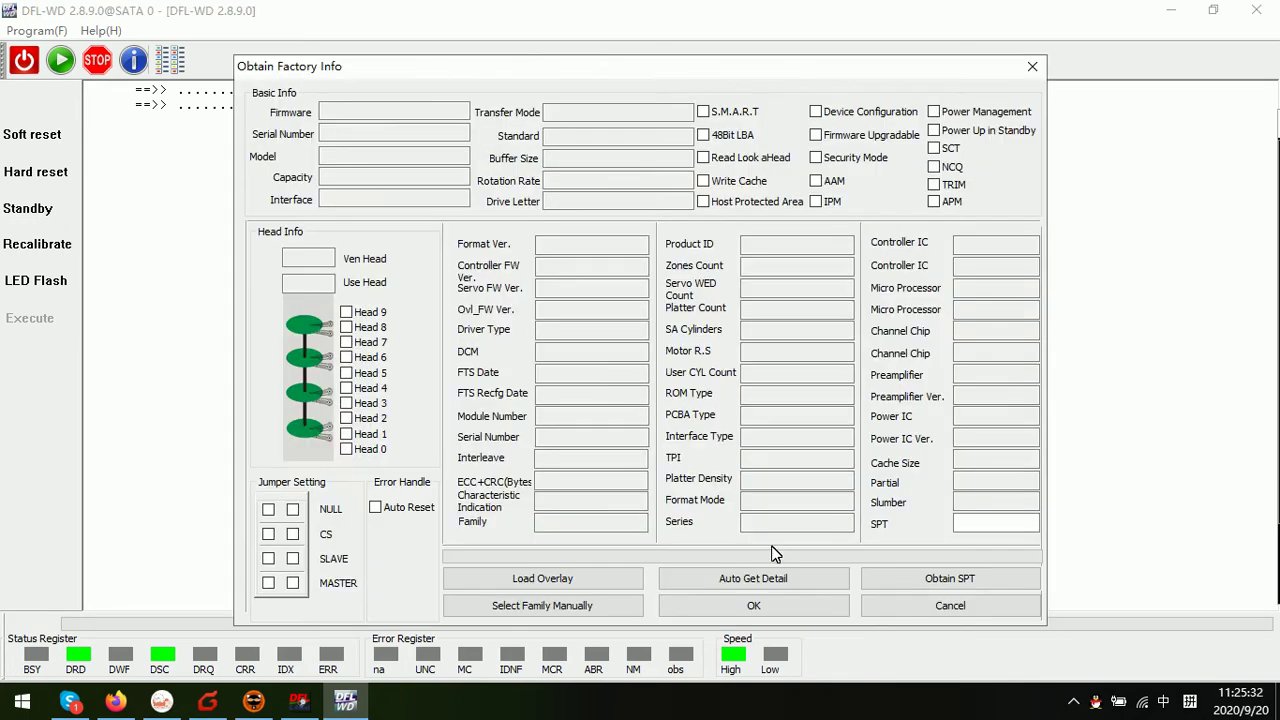
left_click(755, 578)
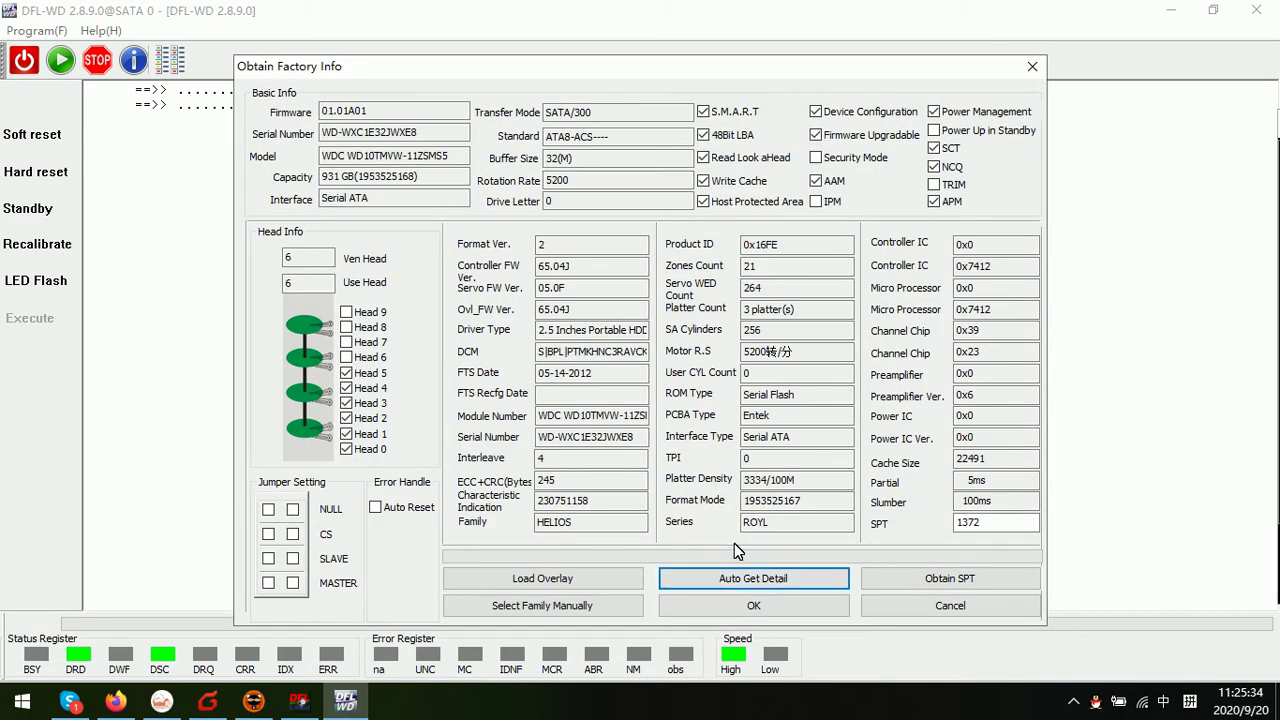
left_click(749, 606)
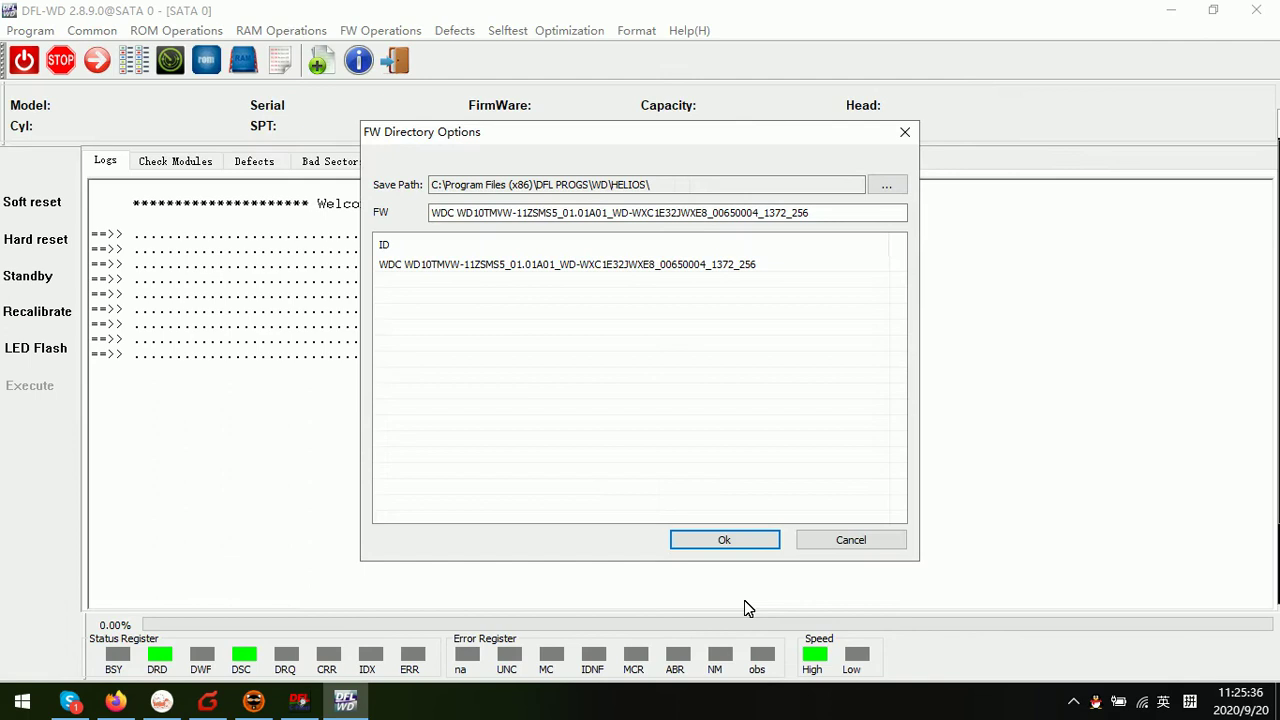
left_click(726, 543)
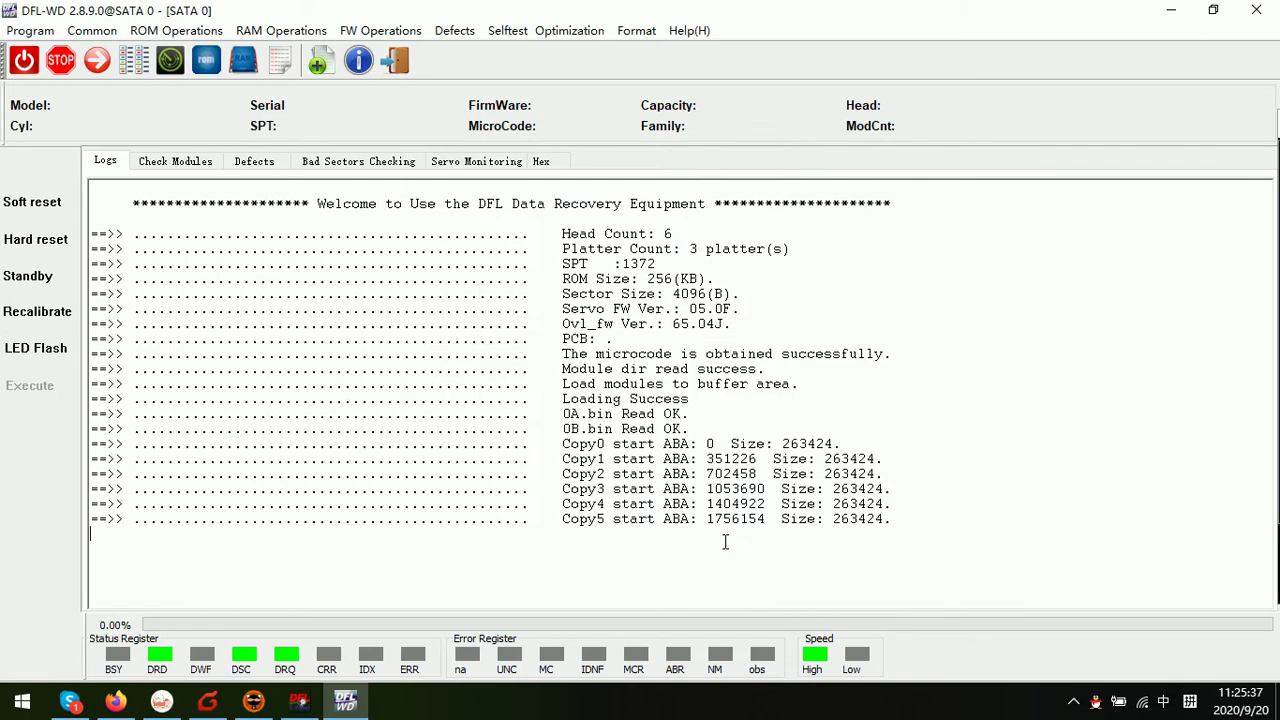
Examine the drive's firmware module list, from the Module Dir entry through the self-test scripts
left_click(180, 163)
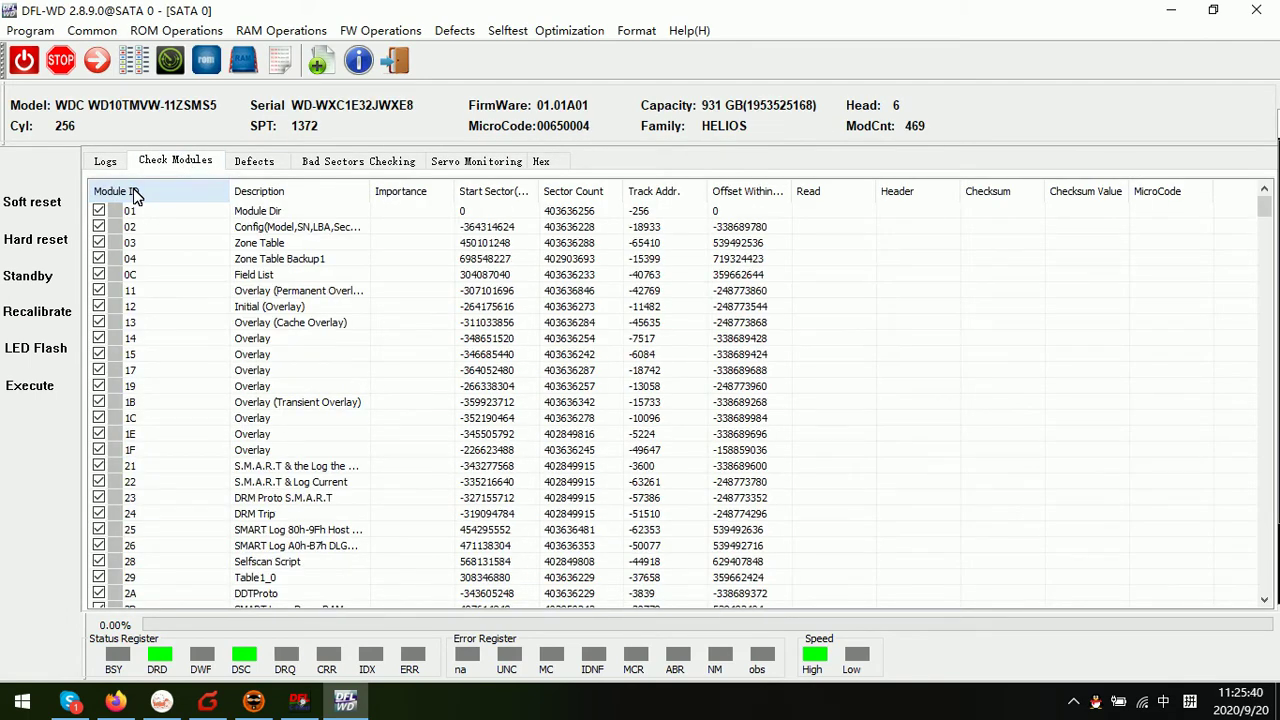
scroll(230, 440, "down", 6)
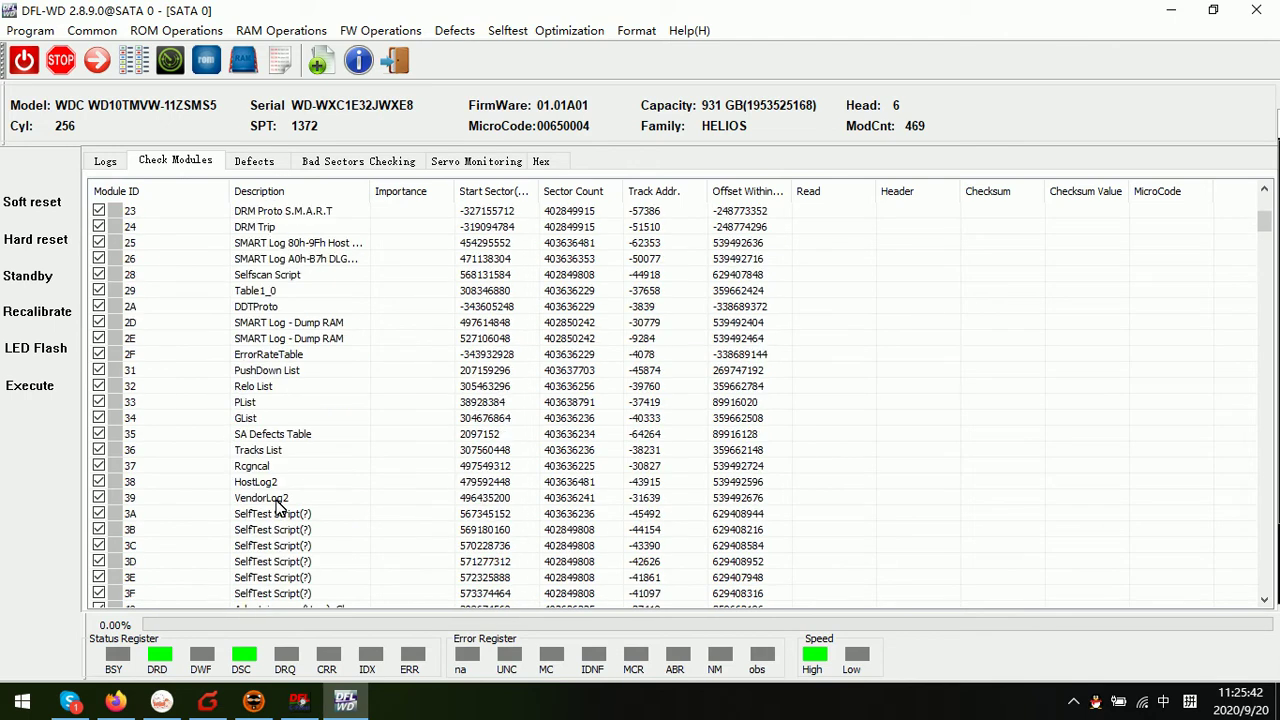
scroll(270, 495, "up", 3)
scroll(280, 485, "up", 3)
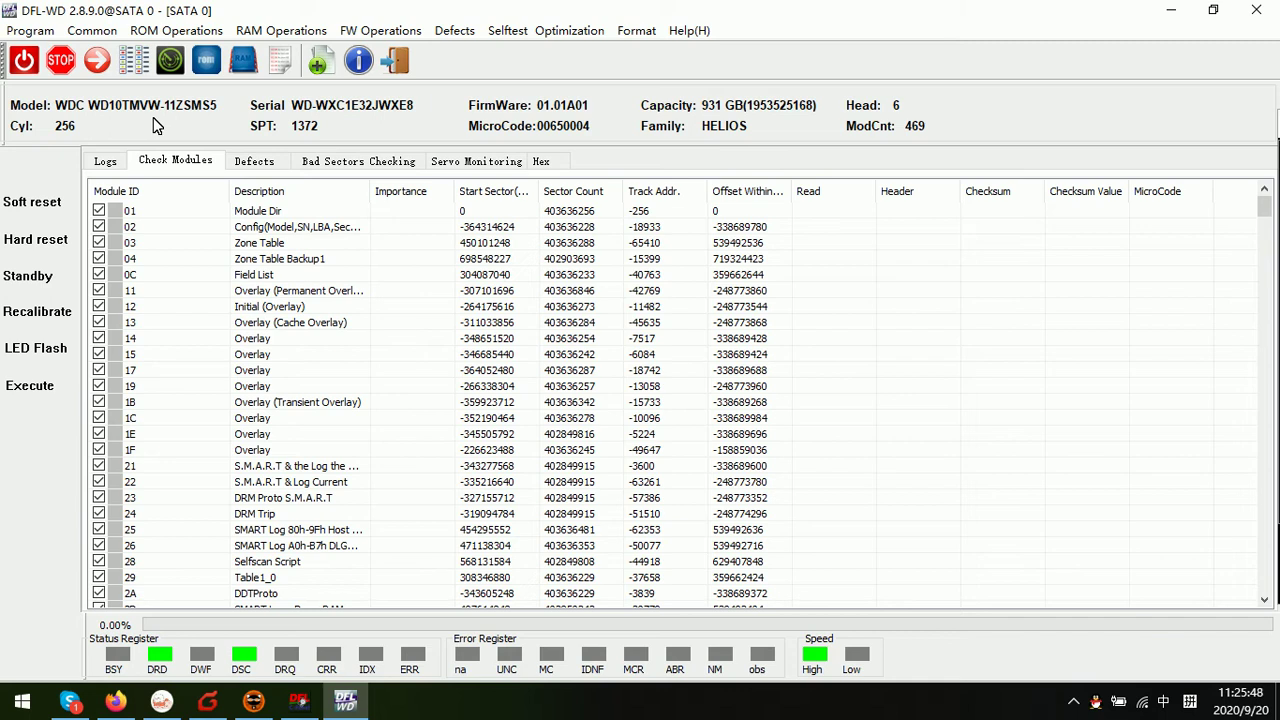
left_click(133, 60)
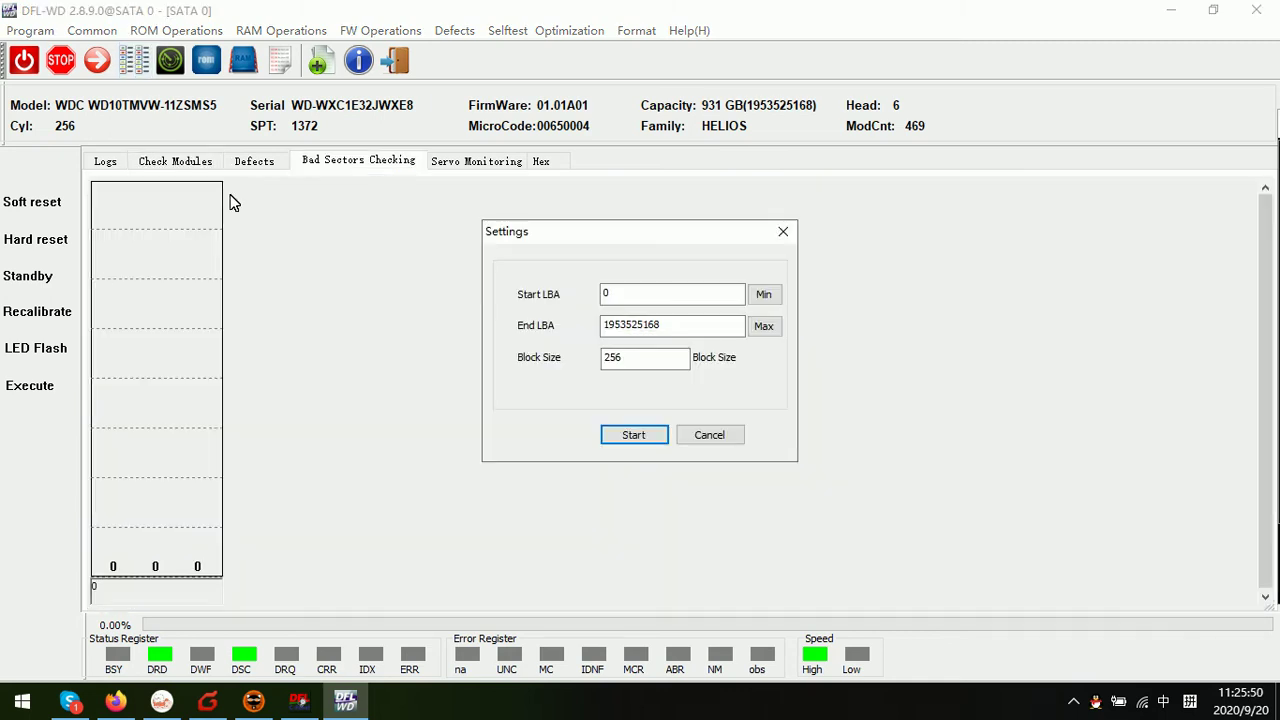
left_click(624, 433)
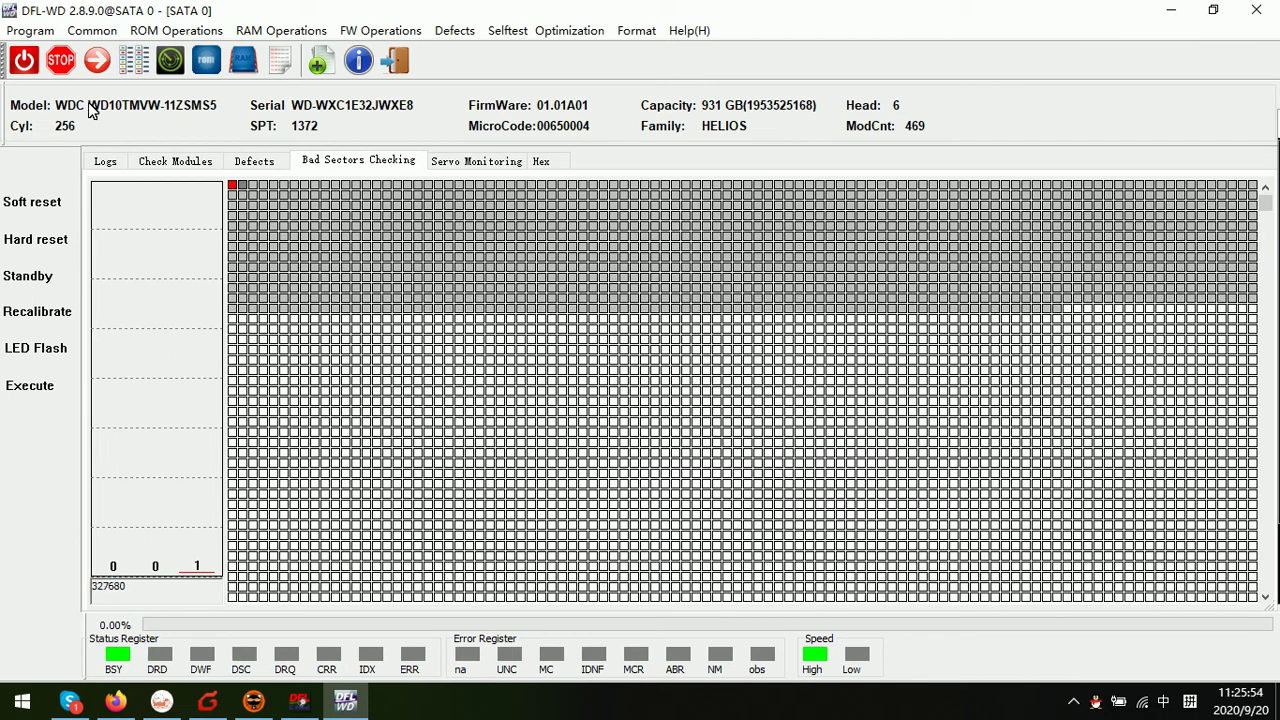
left_click(72, 68)
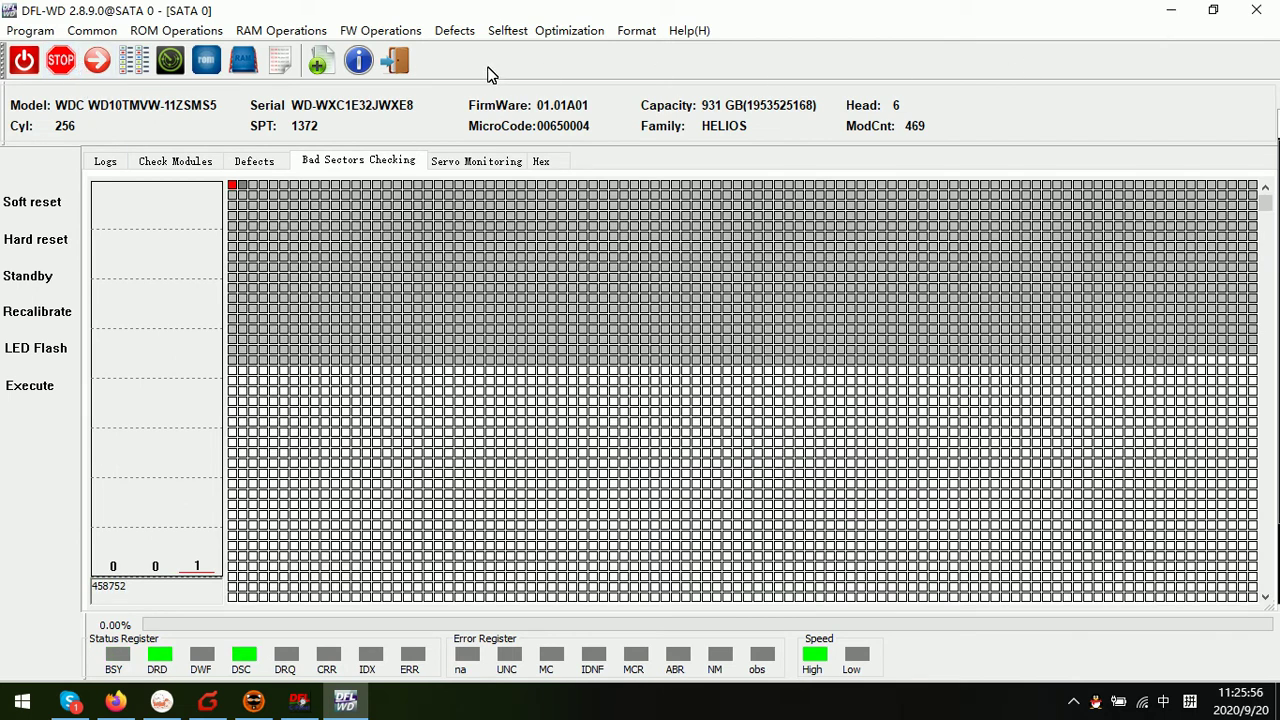
Read 10 sectors starting at LBA 0 into the hex view
left_click(540, 162)
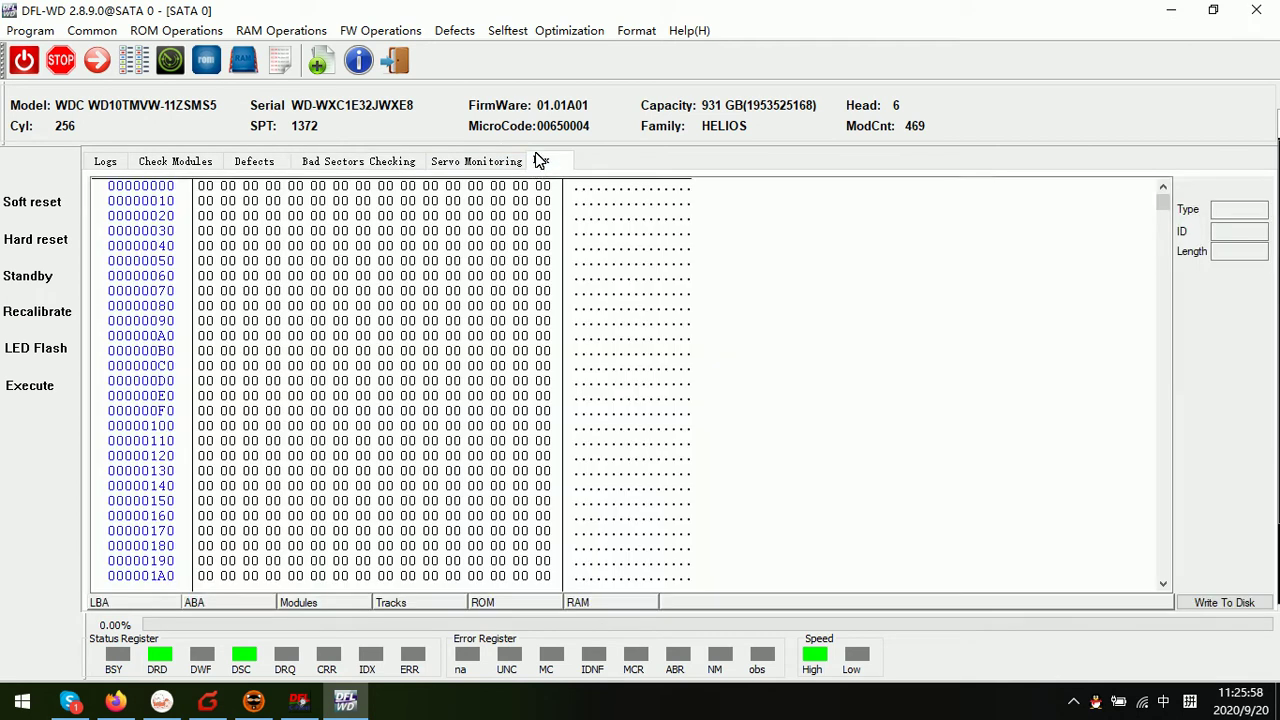
left_click(139, 600)
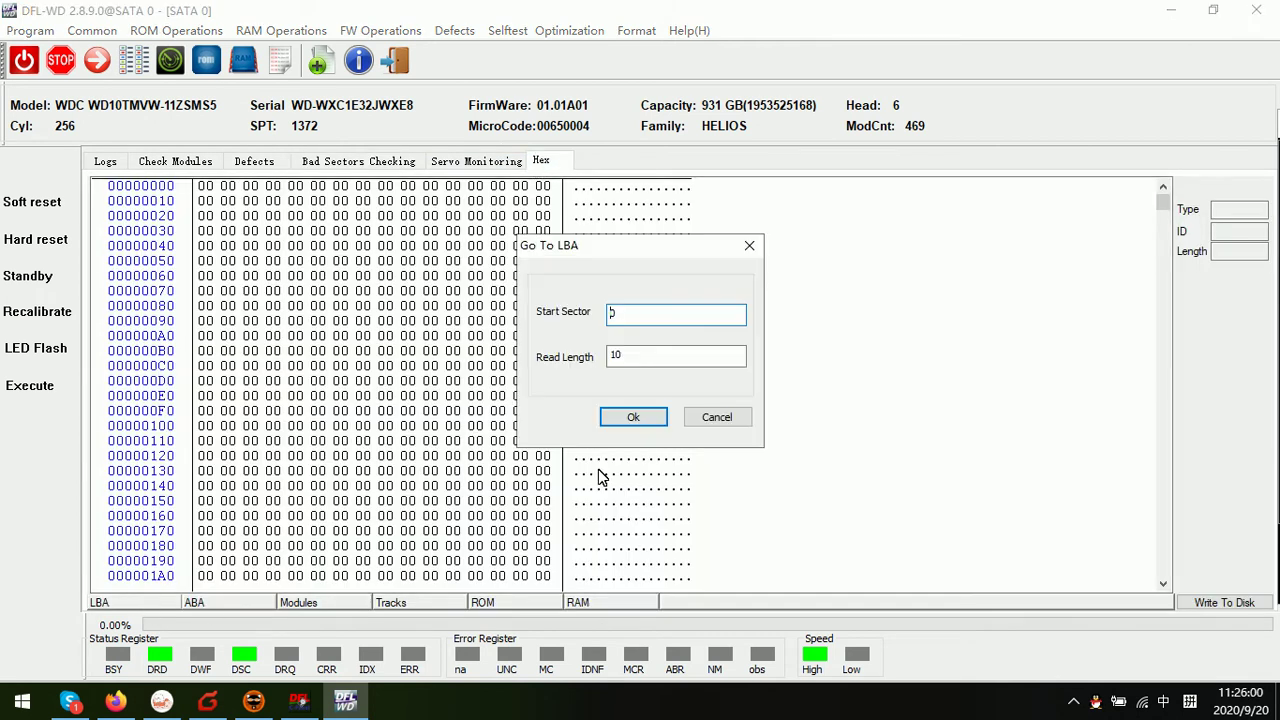
left_click(632, 418)
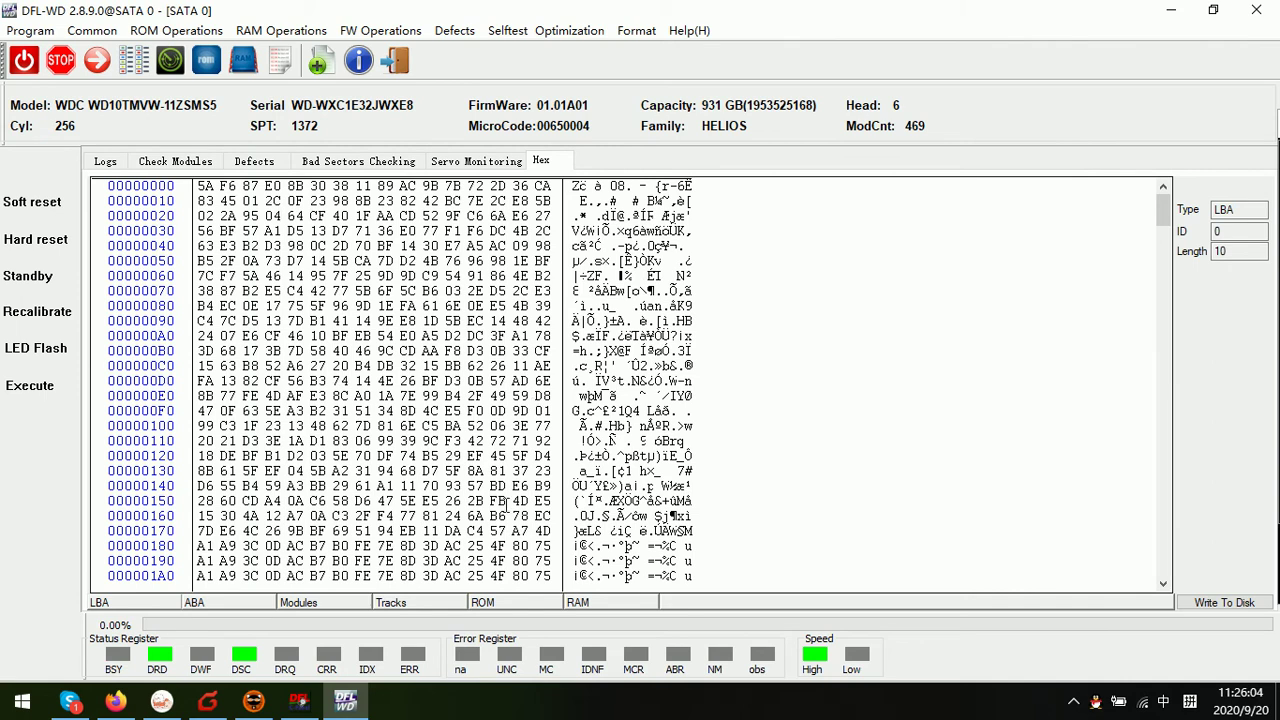
Examine the hex contents of the first sectors, comparing sector 0 with the repeating byte pattern in the following sectors
scroll(507, 503, "down", 16)
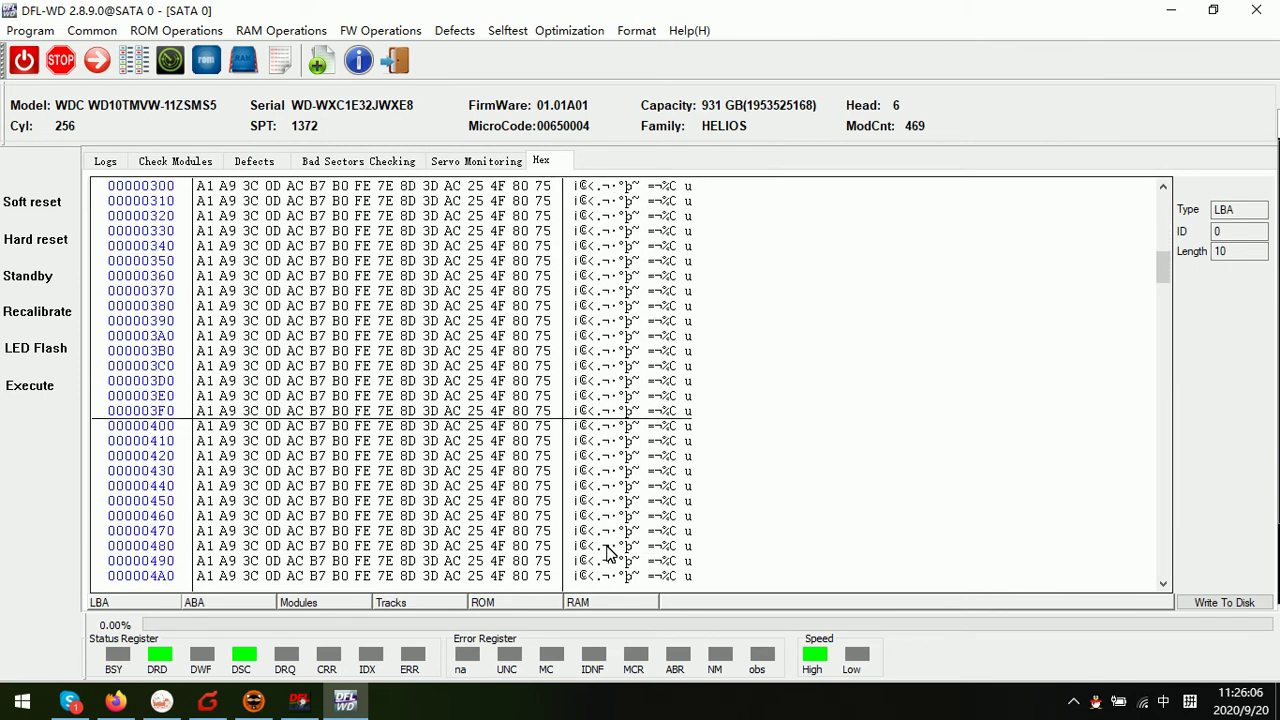
scroll(605, 551, "down", 13)
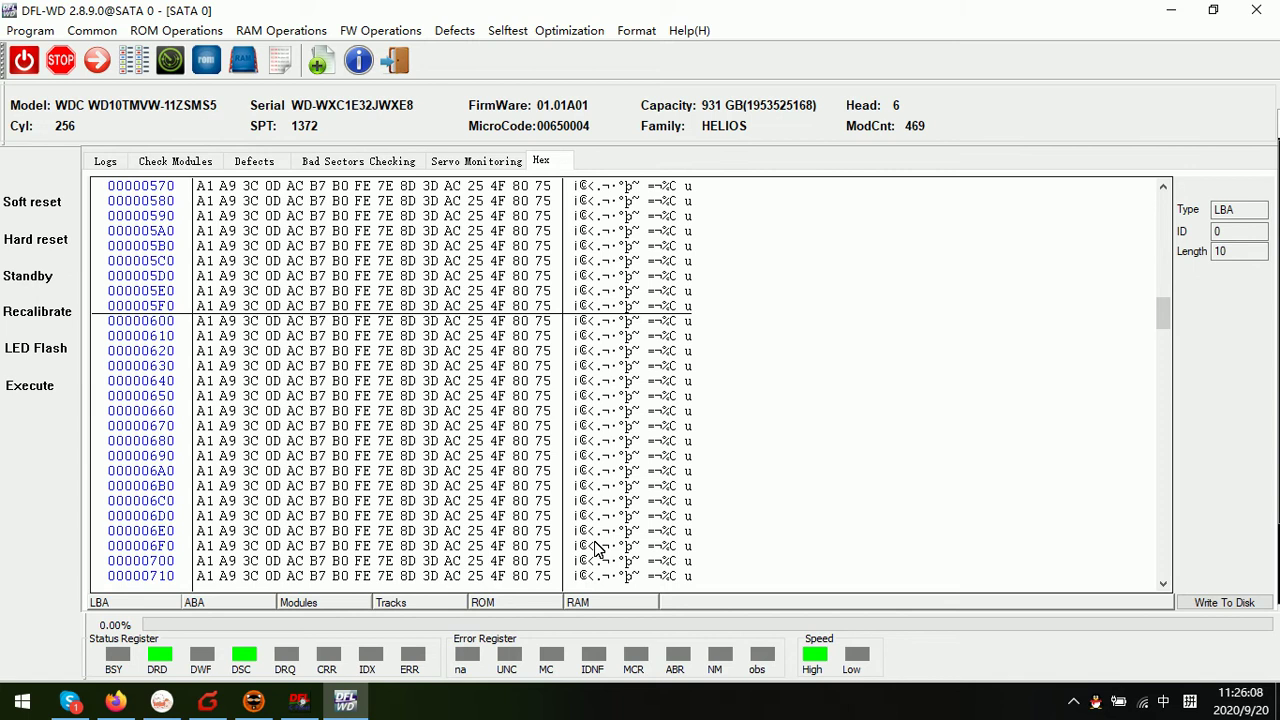
scroll(595, 548, "up", 9)
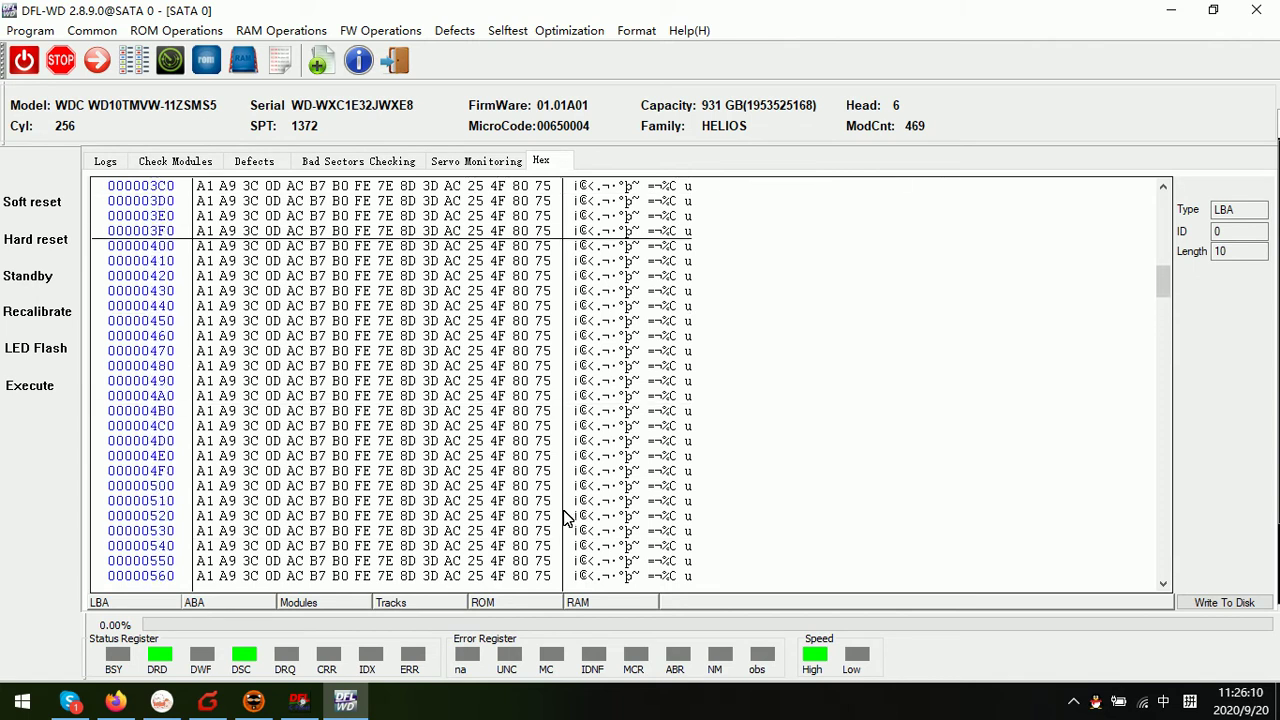
scroll(565, 517, "up", 2)
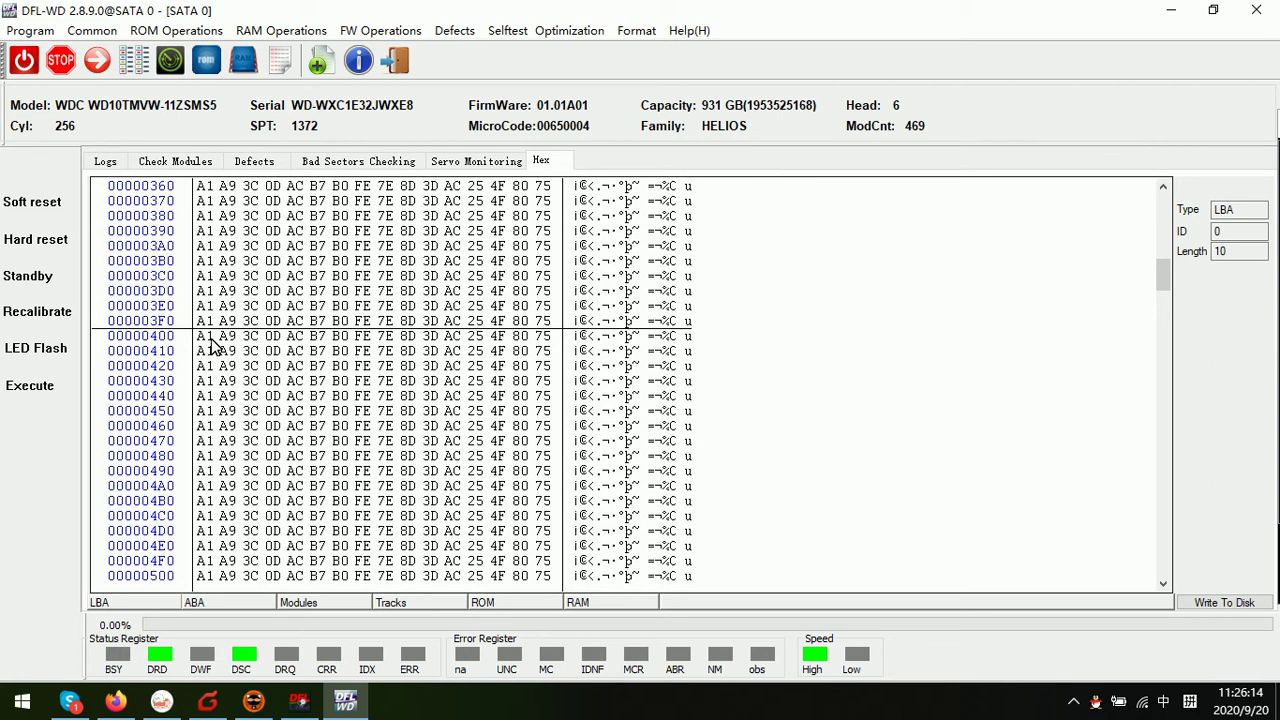
scroll(237, 340, "up", 14)
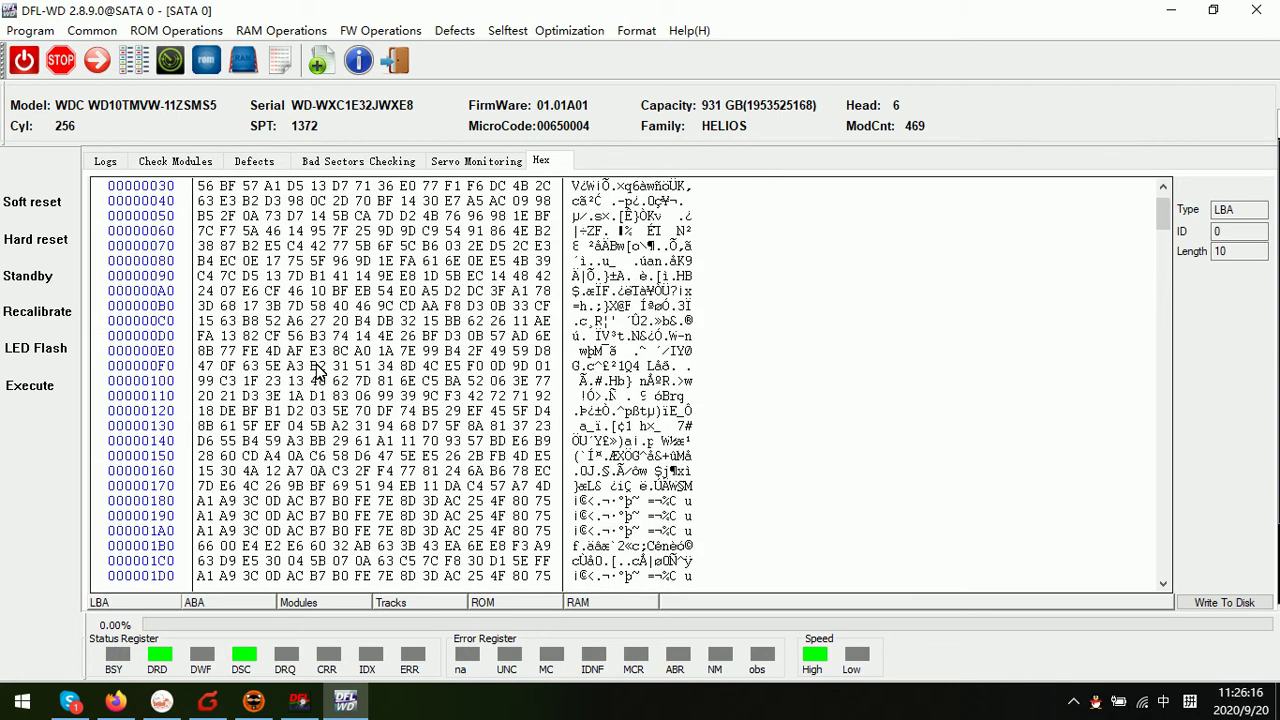
scroll(312, 468, "down", 3)
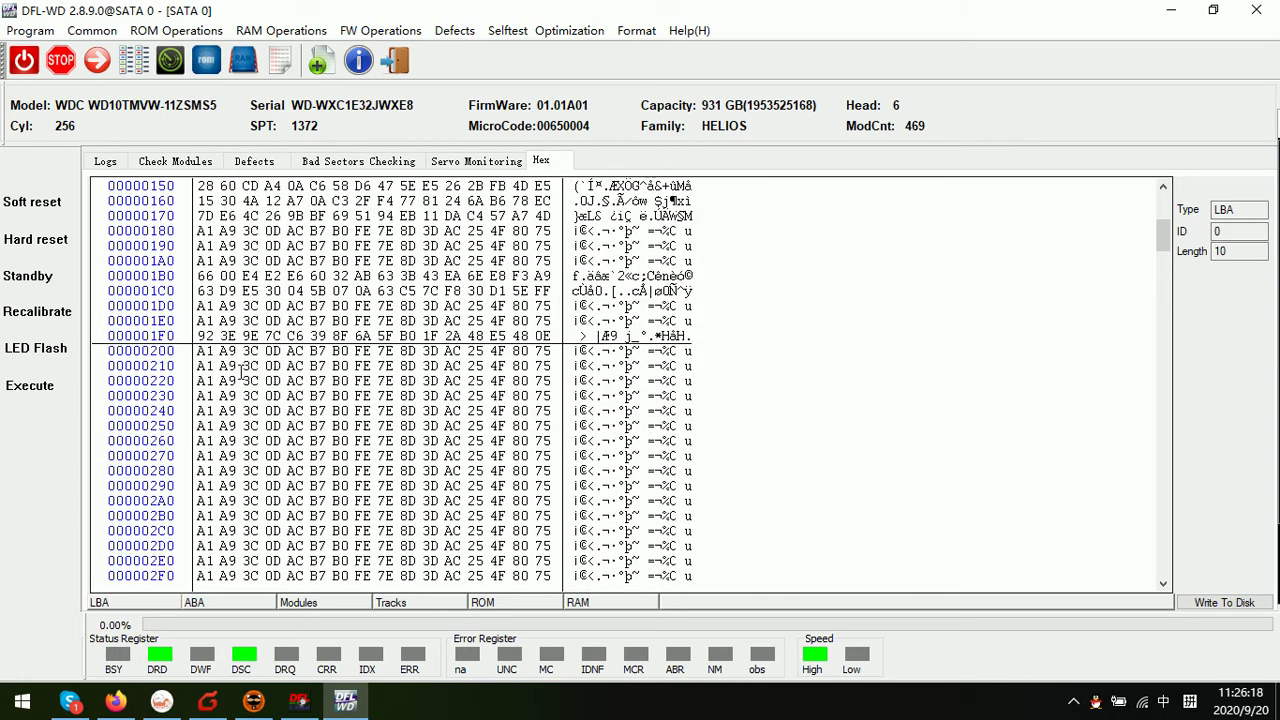
left_click(474, 380)
scroll(537, 452, "up", 7)
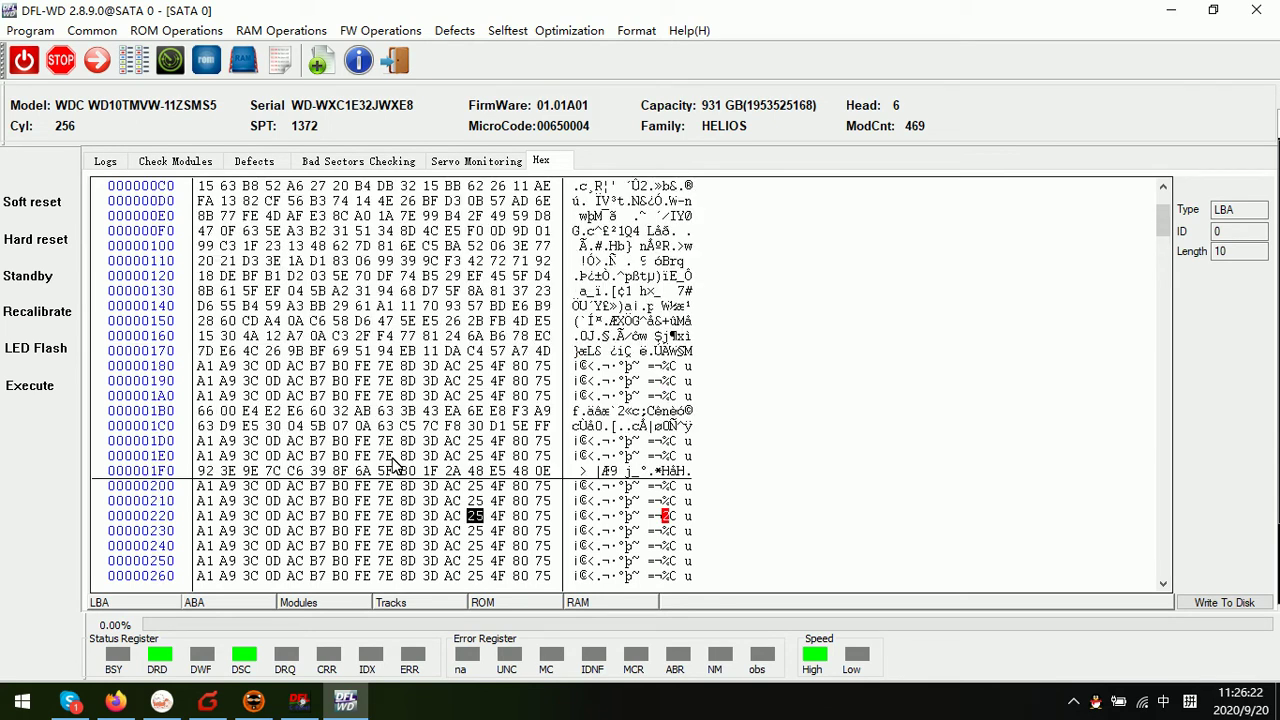
scroll(462, 455, "down", 3)
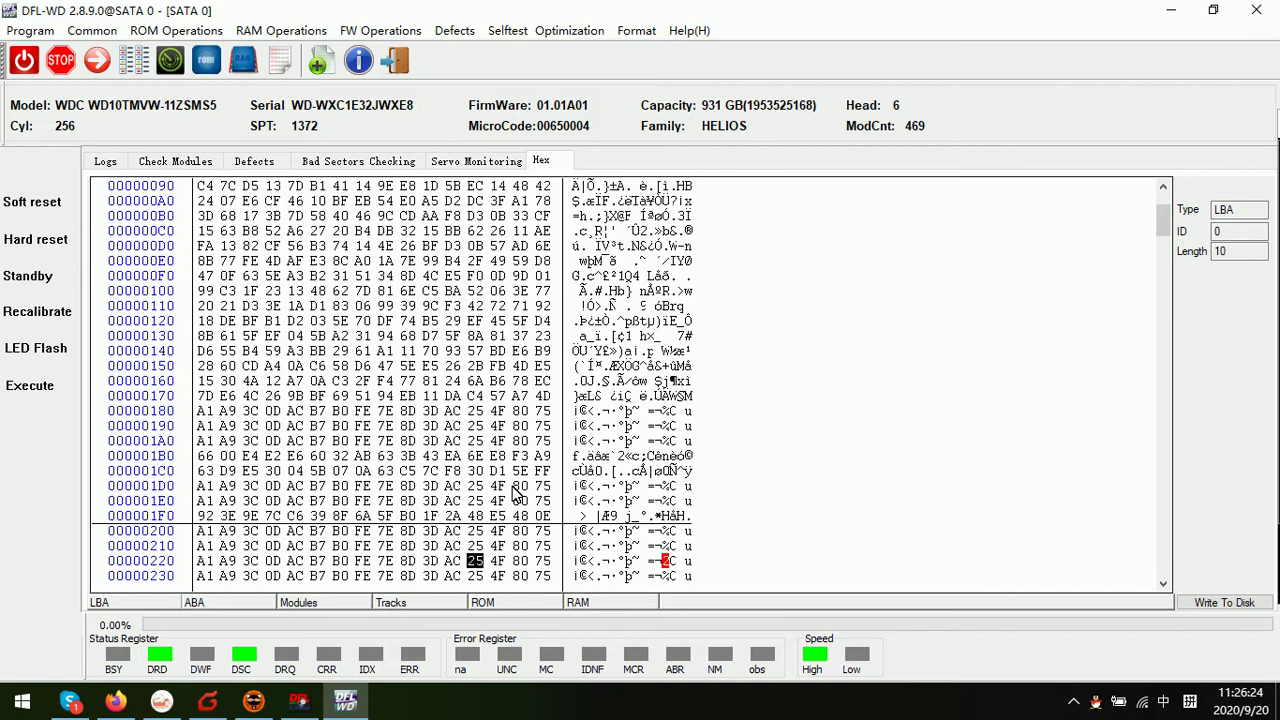
scroll(548, 525, "up", 3)
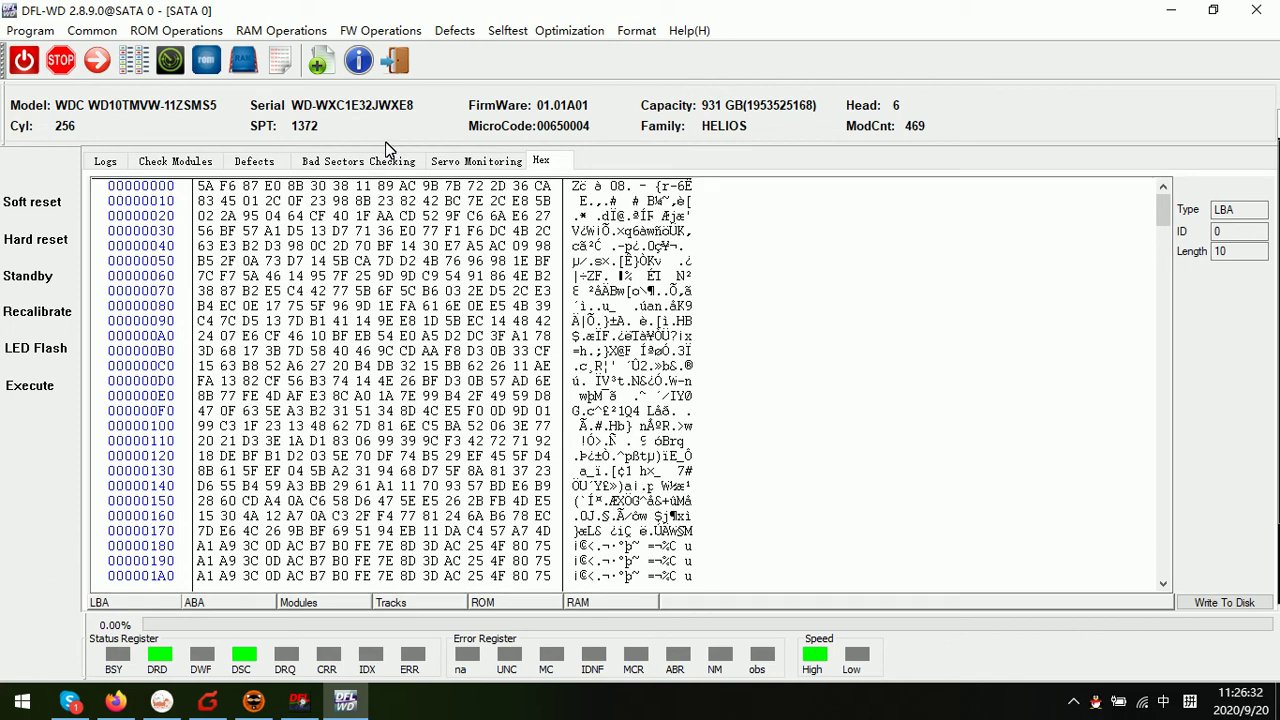
Switch to DFL cPanel, launch the DDP recovery module for SATA 0, and restore its window to a smaller size
left_click(299, 703)
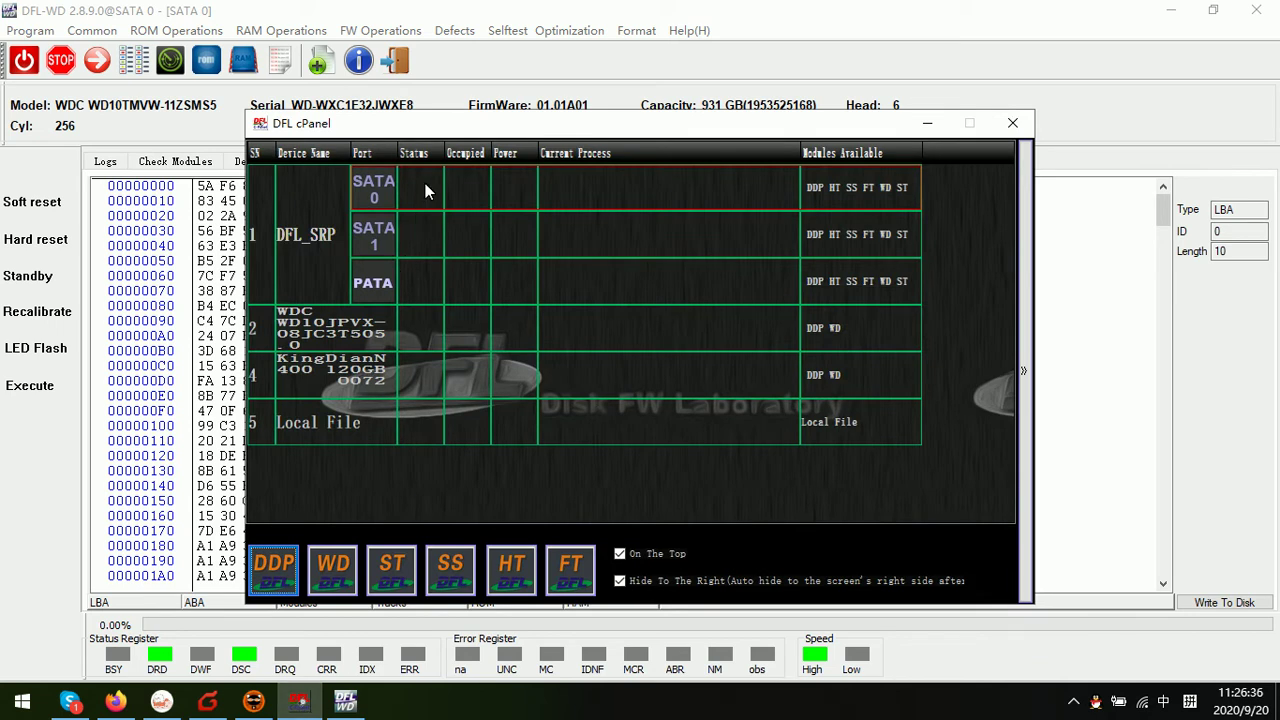
left_click(278, 570)
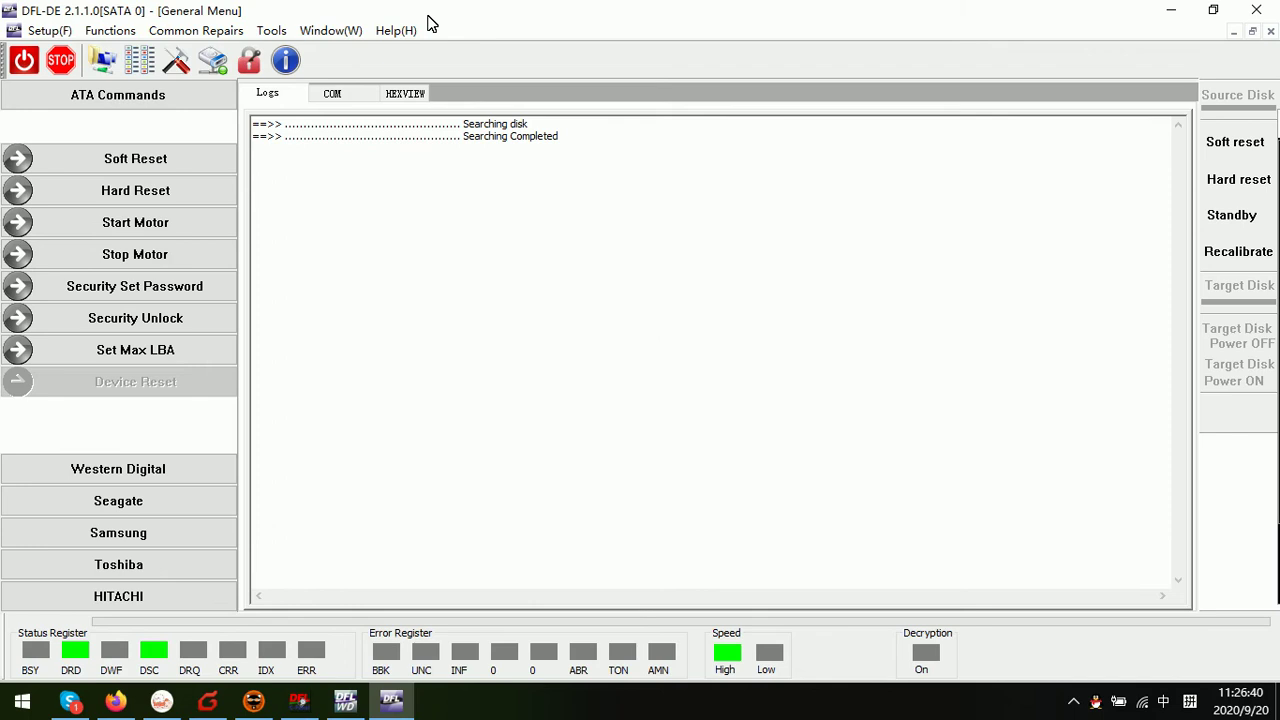
double_click(428, 15)
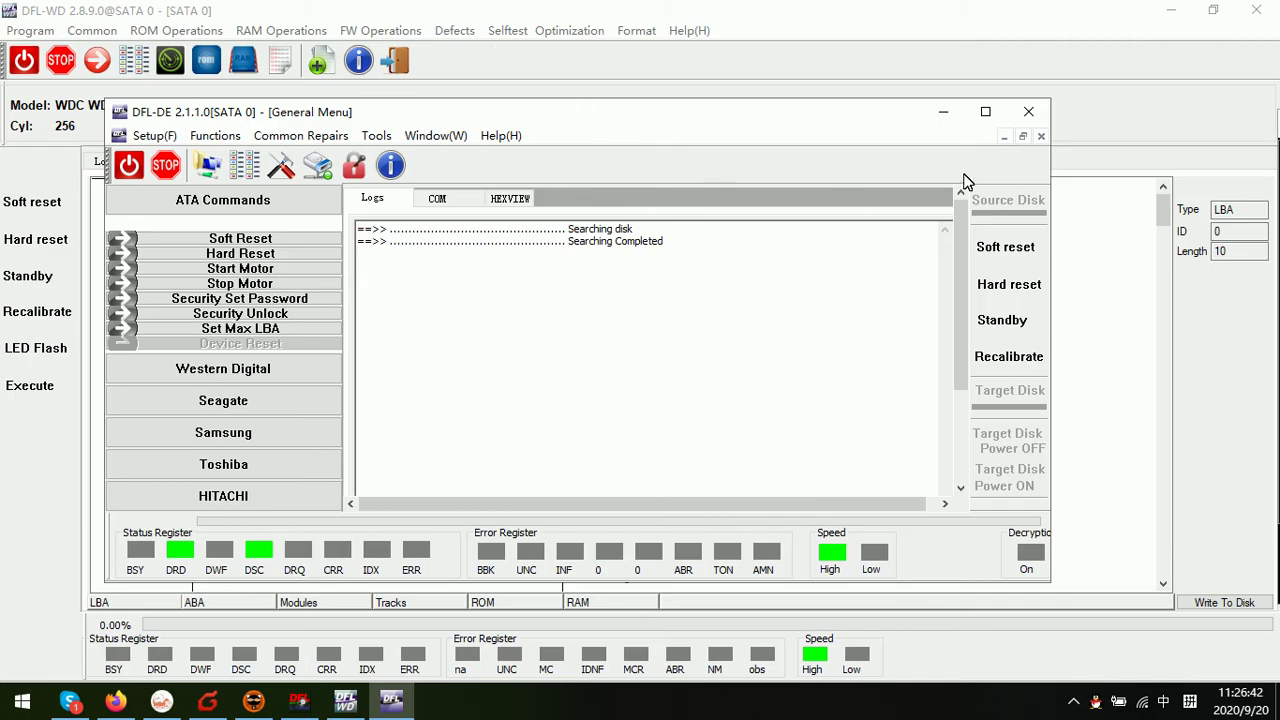
left_click(208, 165)
left_click(615, 252)
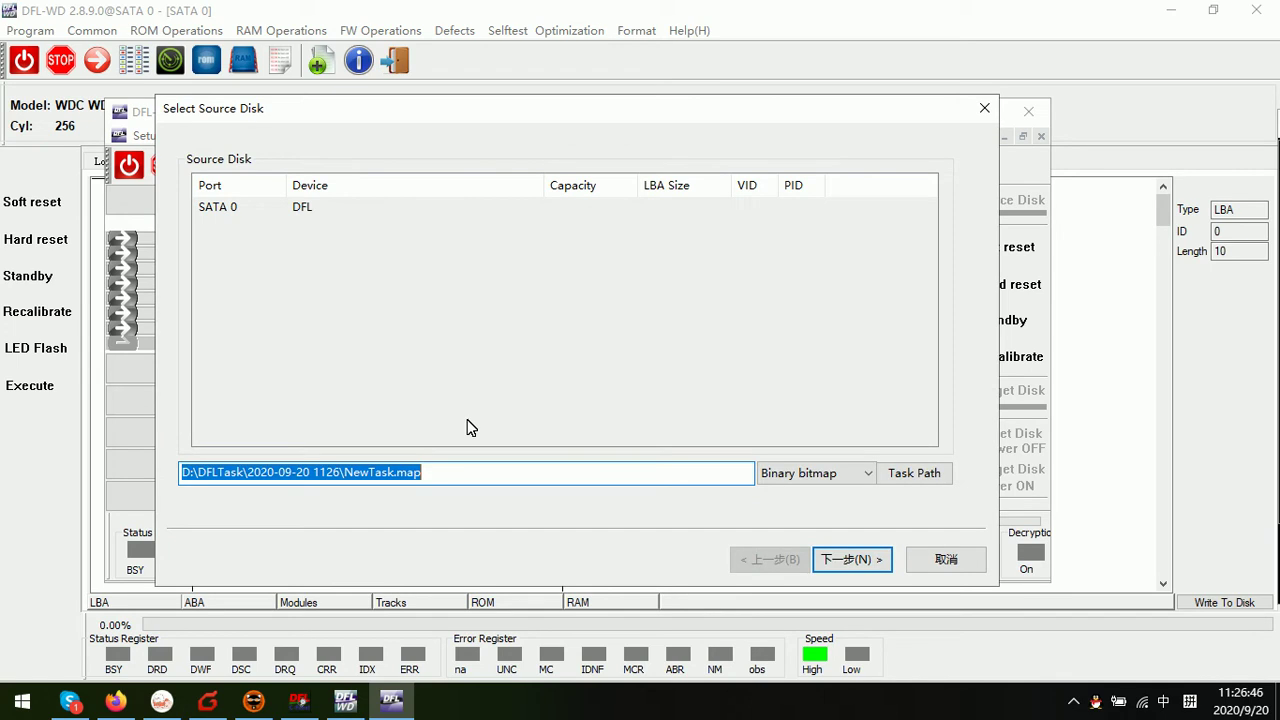
left_click(851, 561)
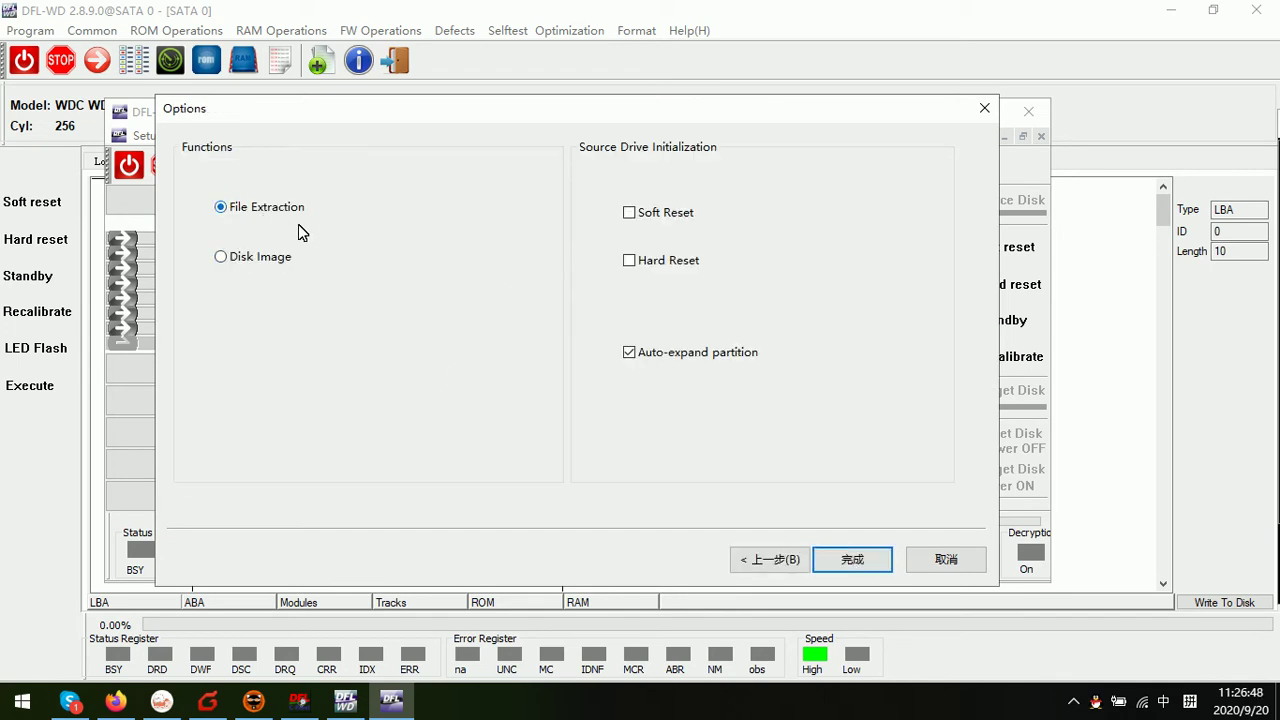
left_click(851, 560)
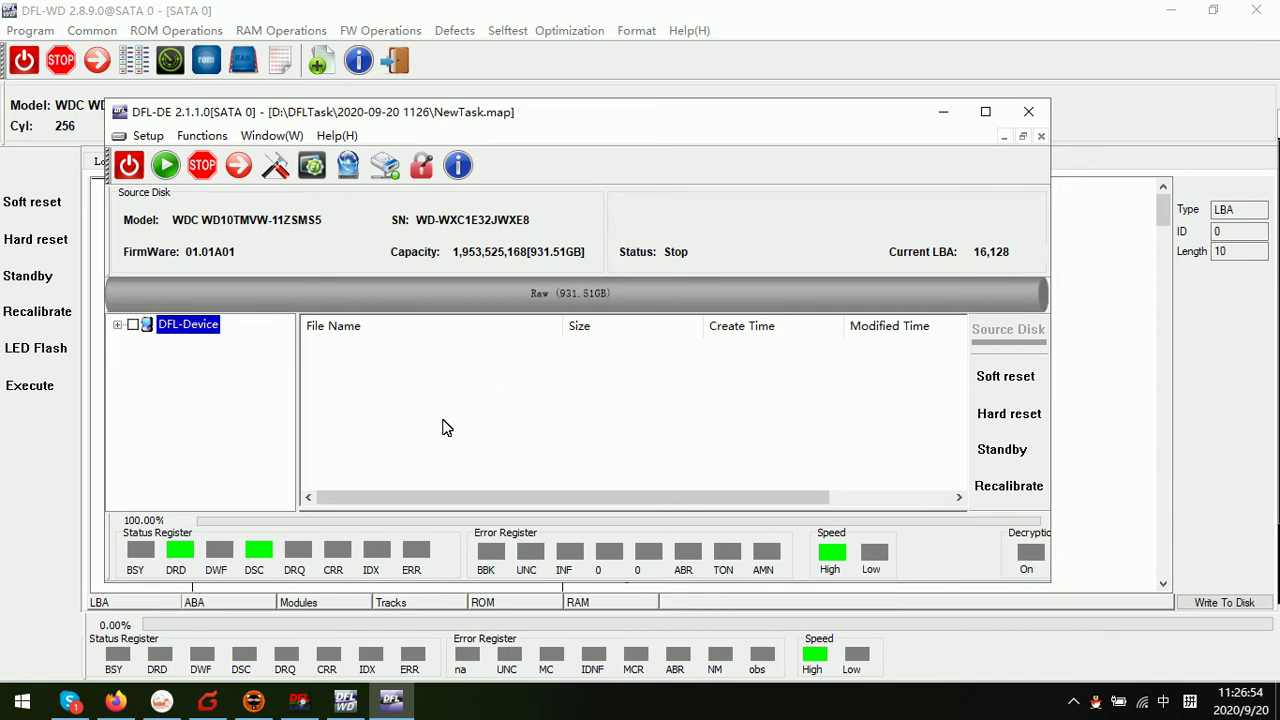
left_click(190, 328)
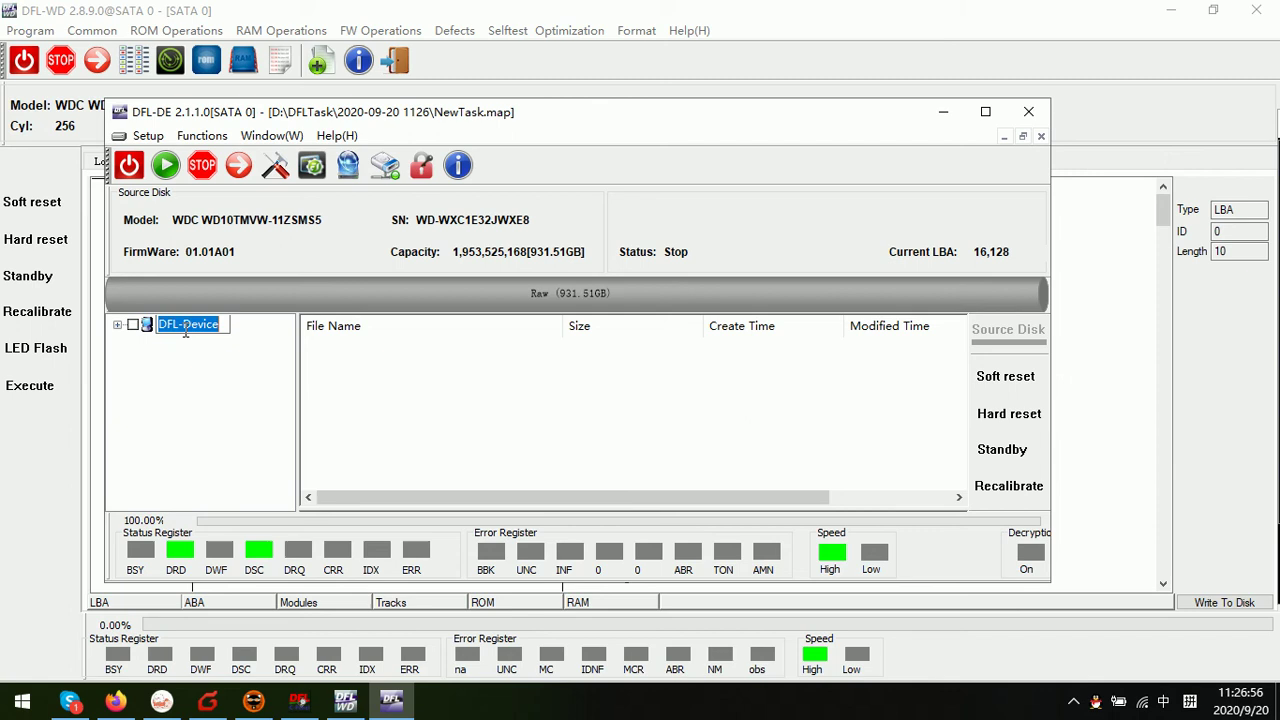
key("Escape")
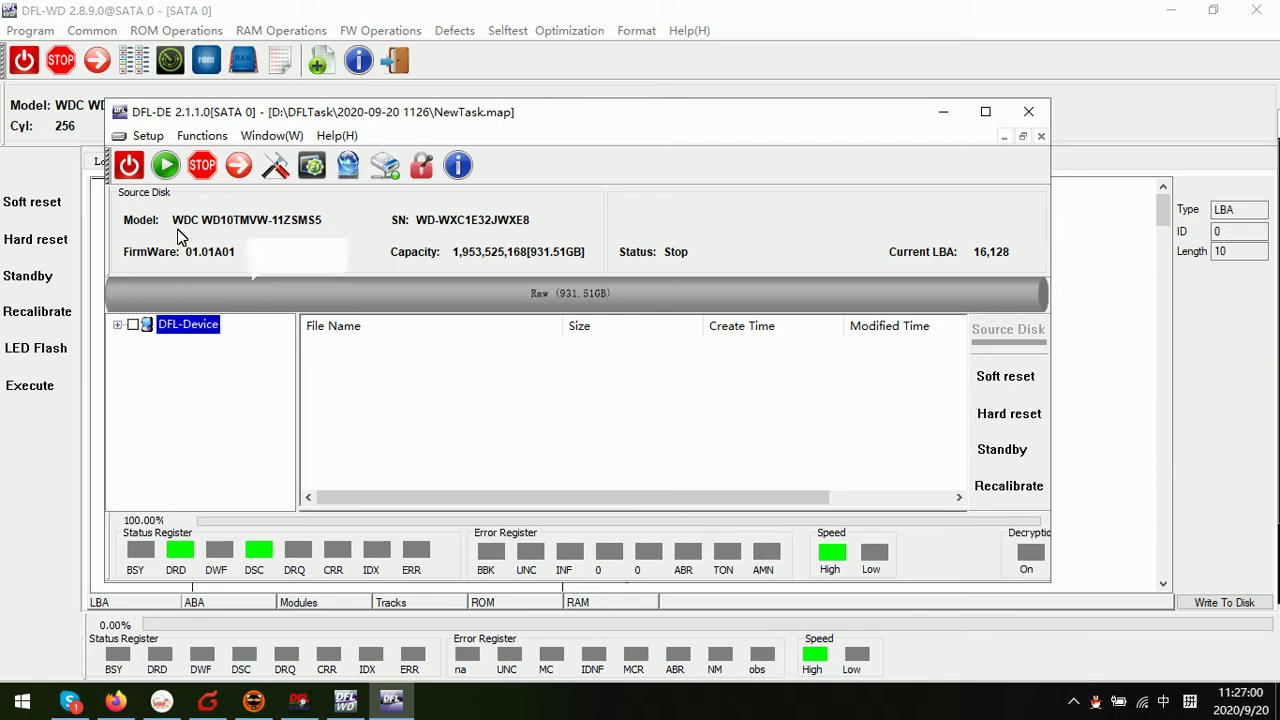
right_click(193, 333)
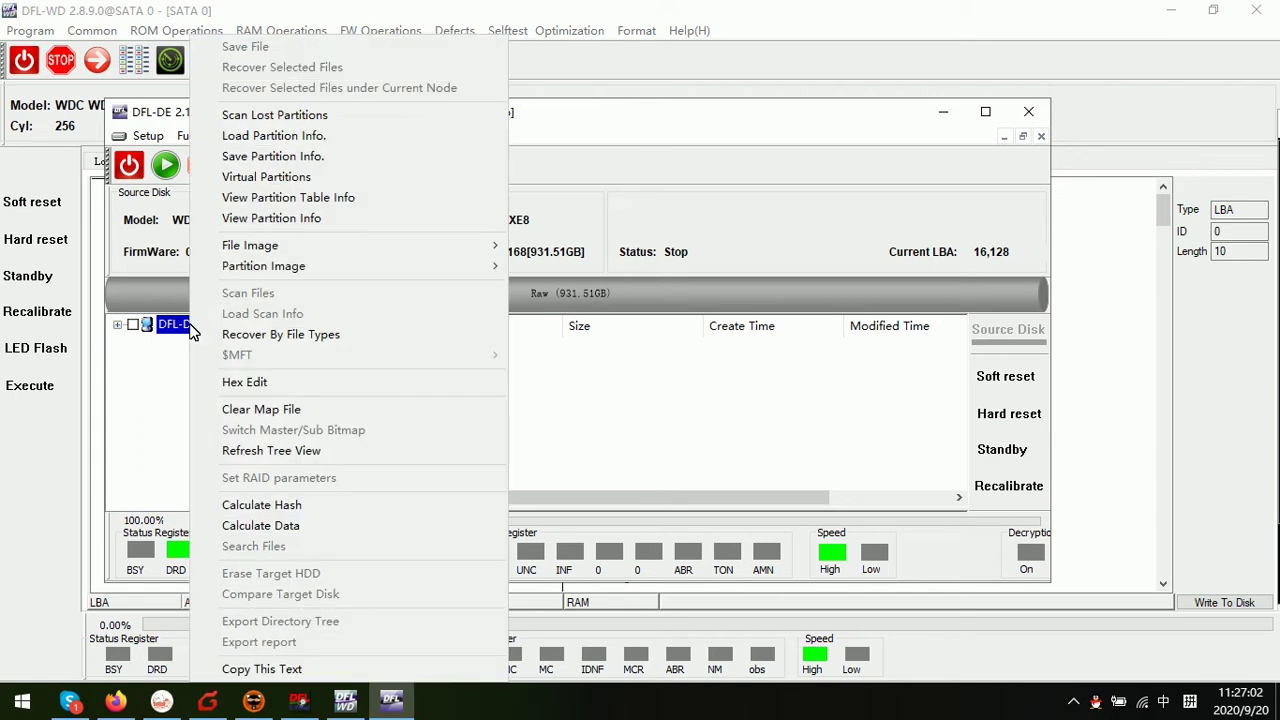
left_click(272, 115)
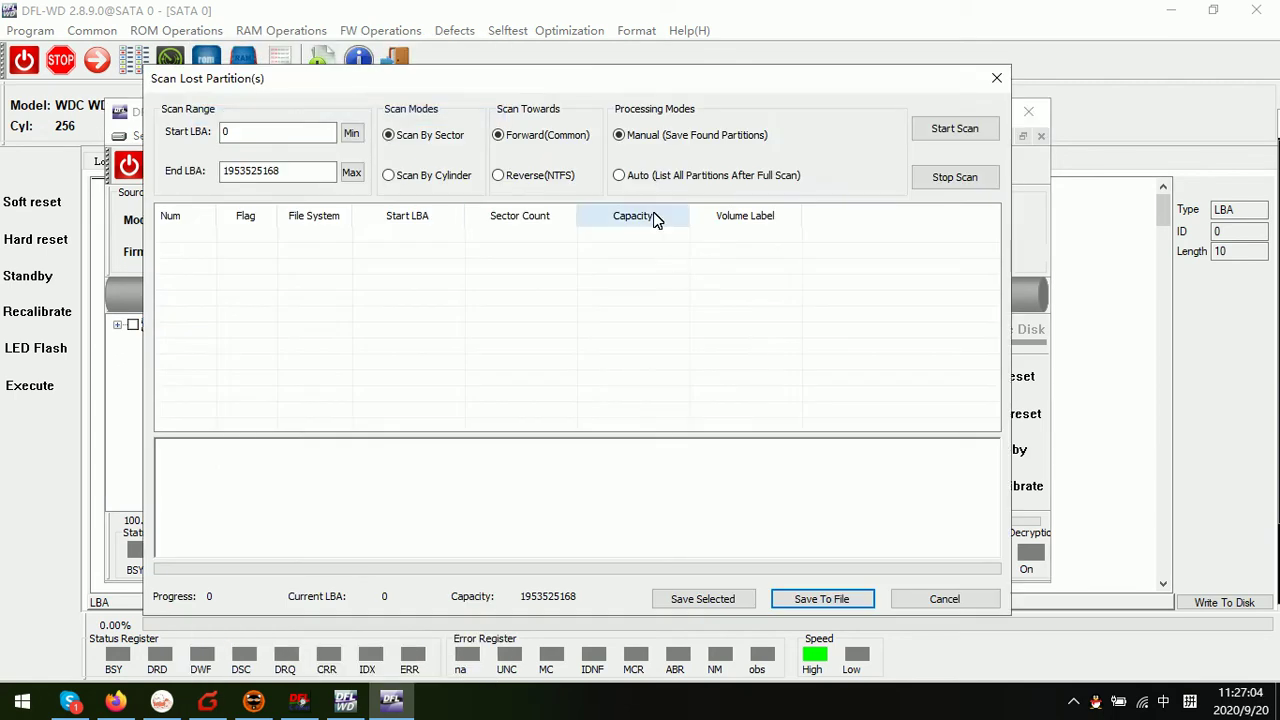
left_click(945, 129)
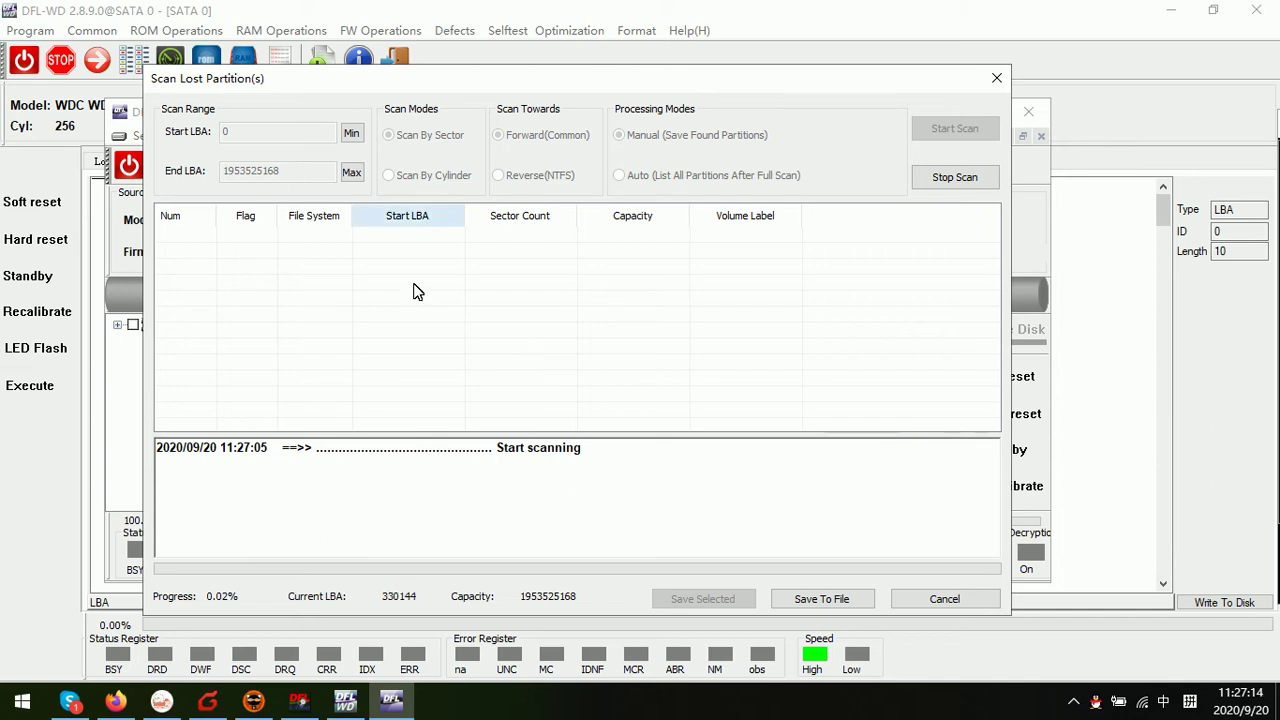
left_click_drag(583, 76, 648, 74)
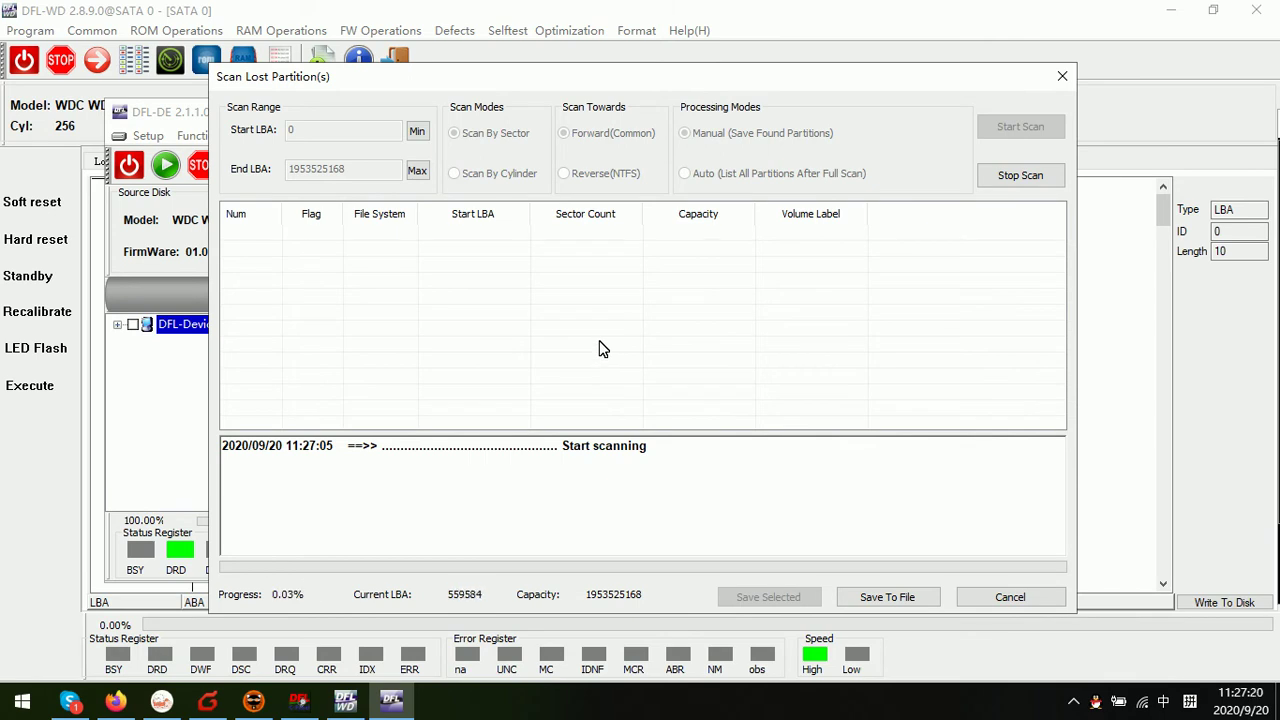
left_click(1018, 175)
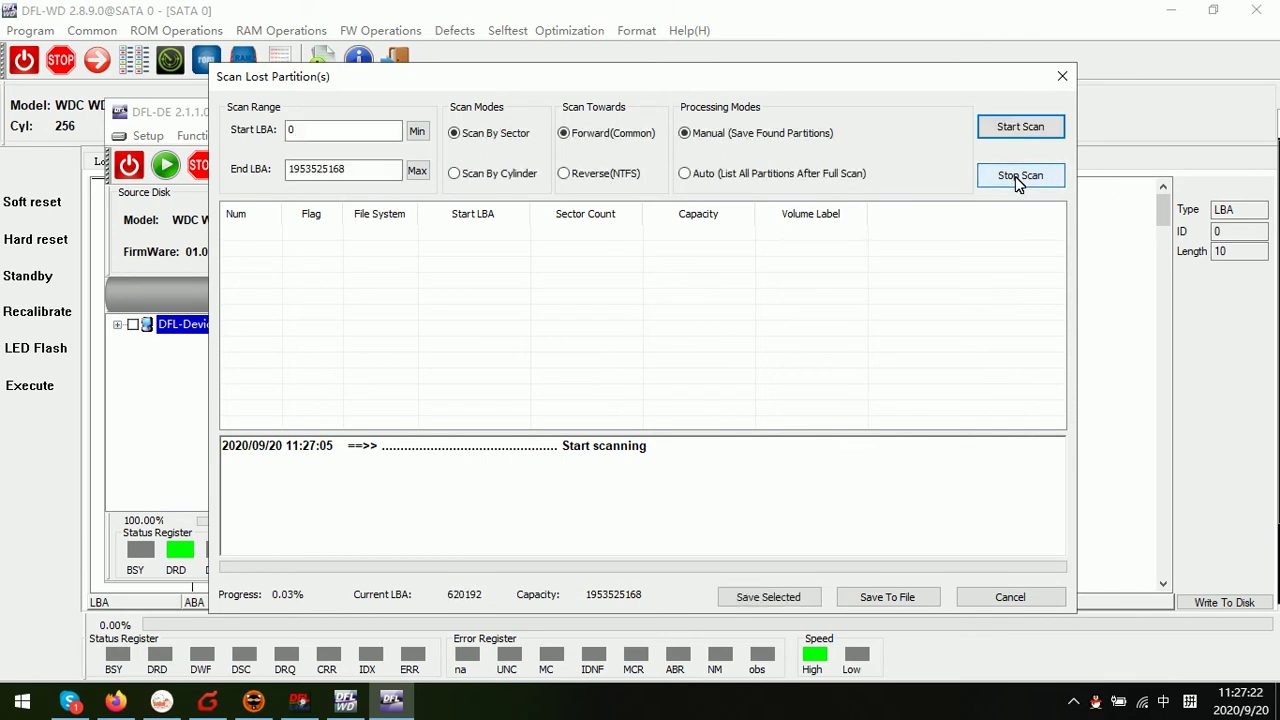
left_click(1062, 76)
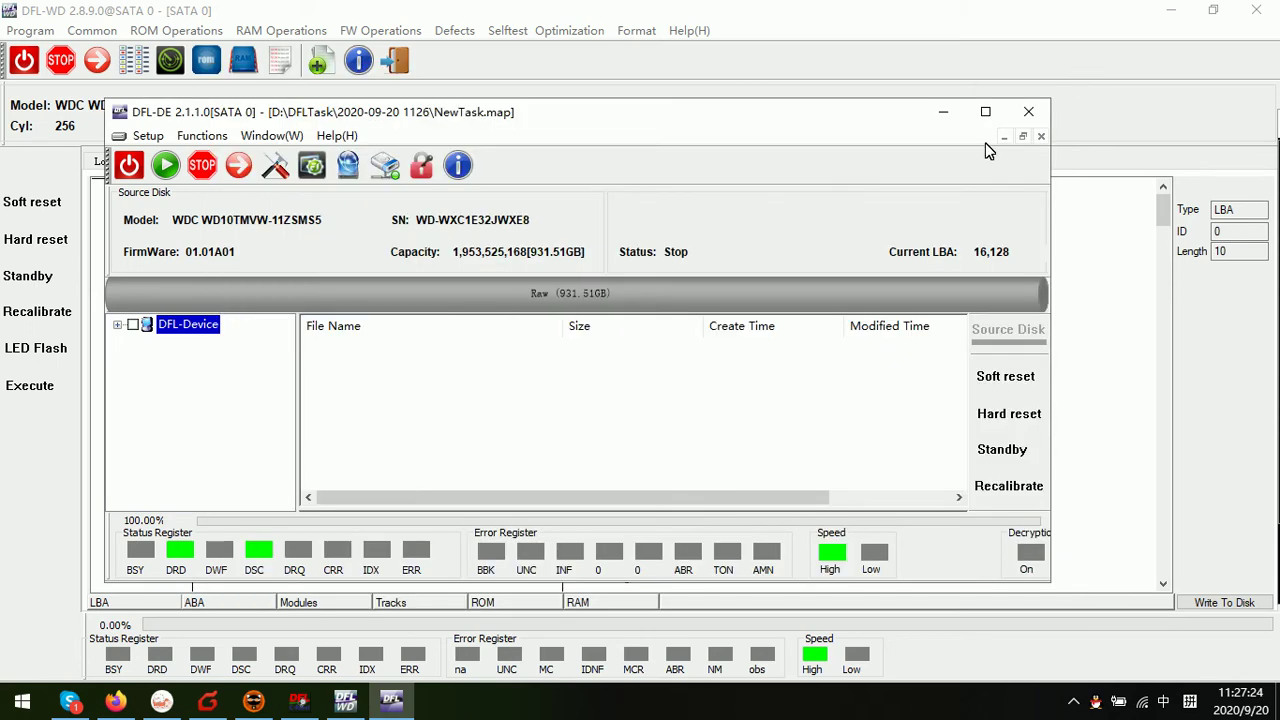
Widen the DFL-DE window and reposition it so the WD module's hex data shows beside it
left_click_drag(697, 100, 632, 107)
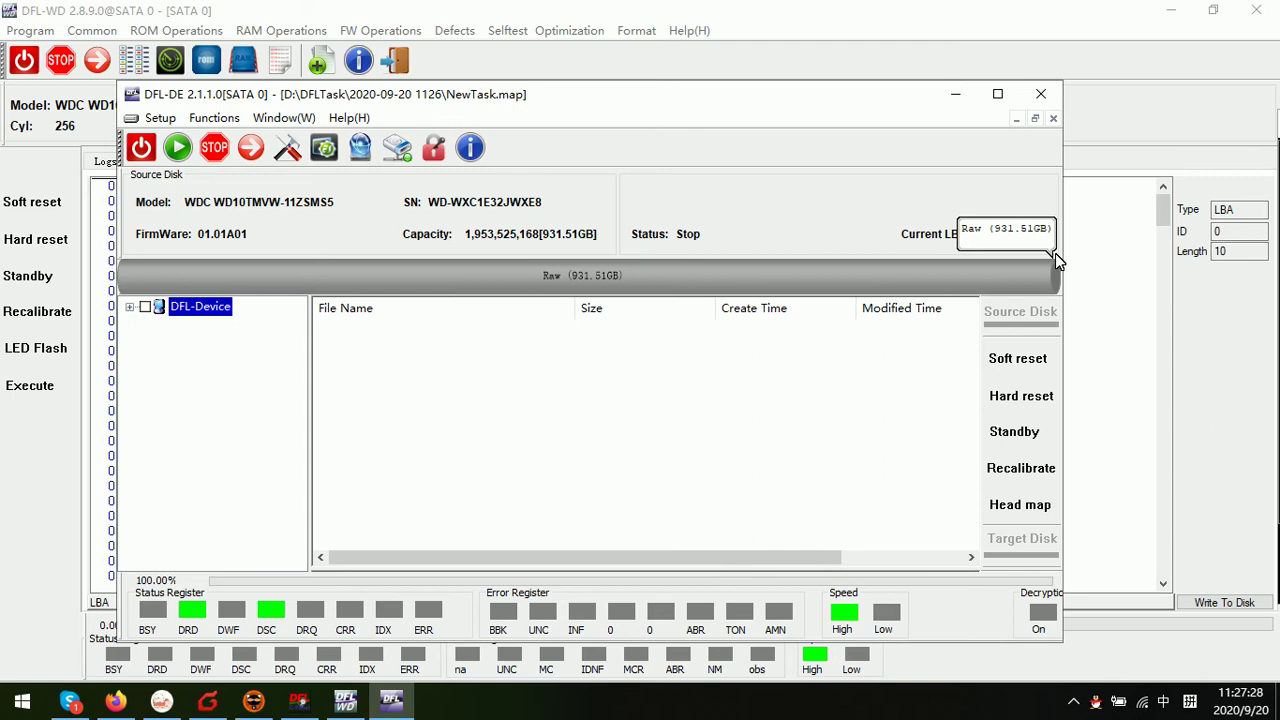
left_click_drag(1060, 241, 1112, 241)
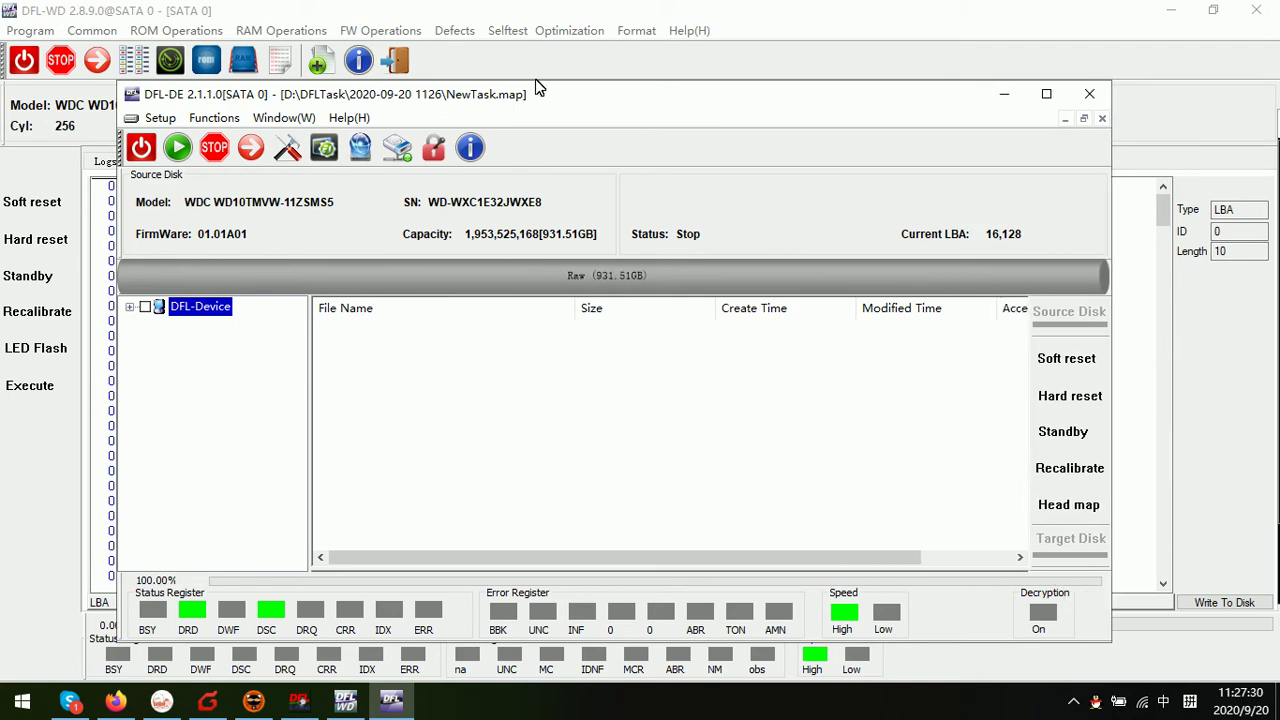
left_click_drag(580, 97, 703, 96)
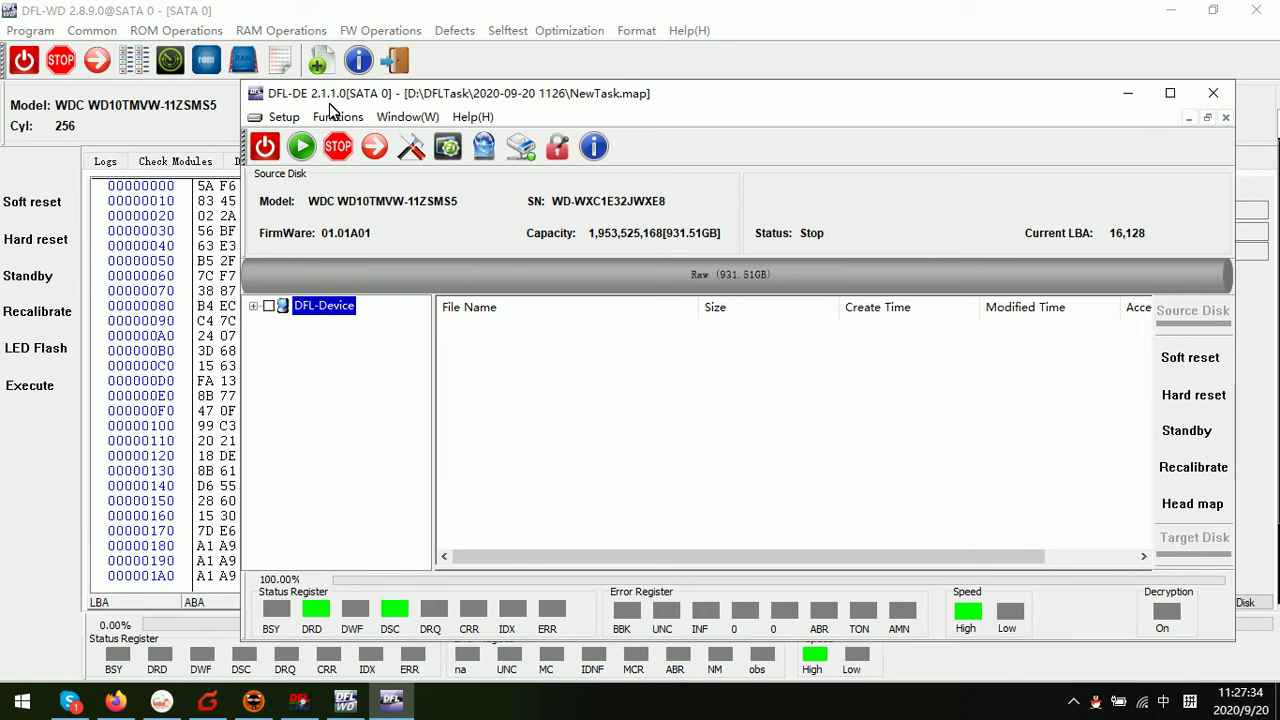
Apply WD Usb Drive decryption to the source disk using Auto Key Search
left_click(558, 158)
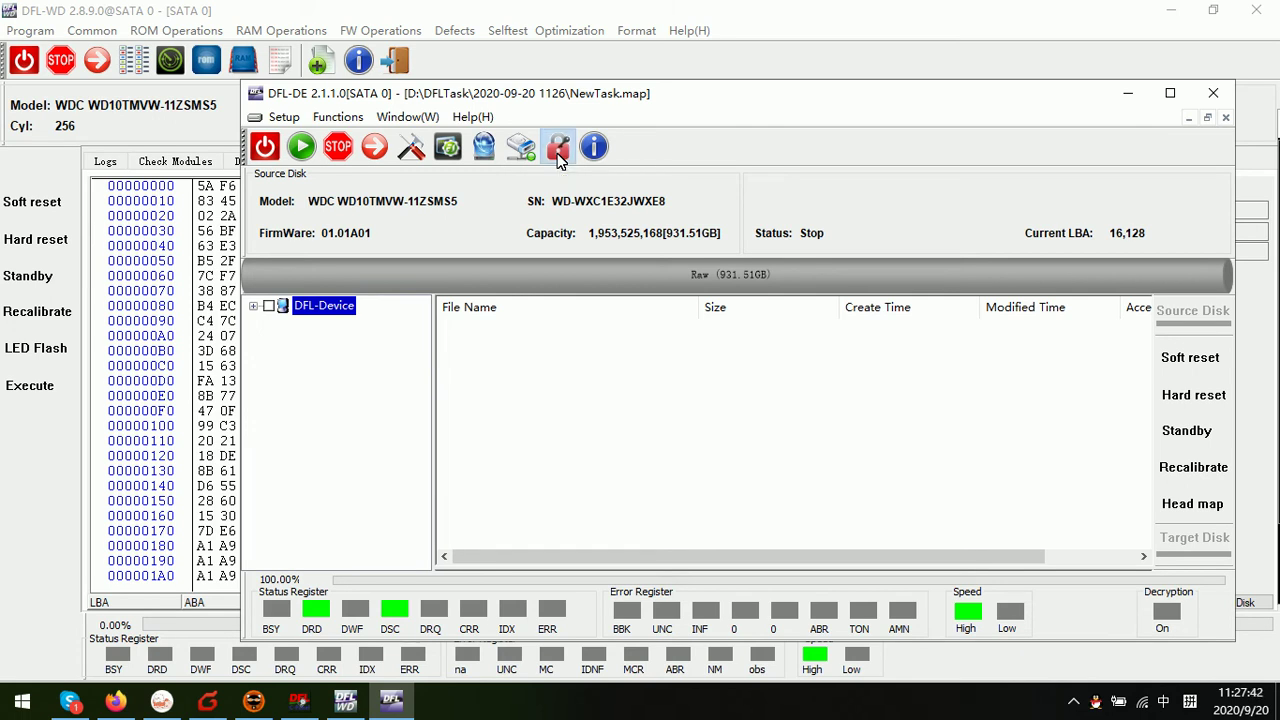
left_click(691, 216)
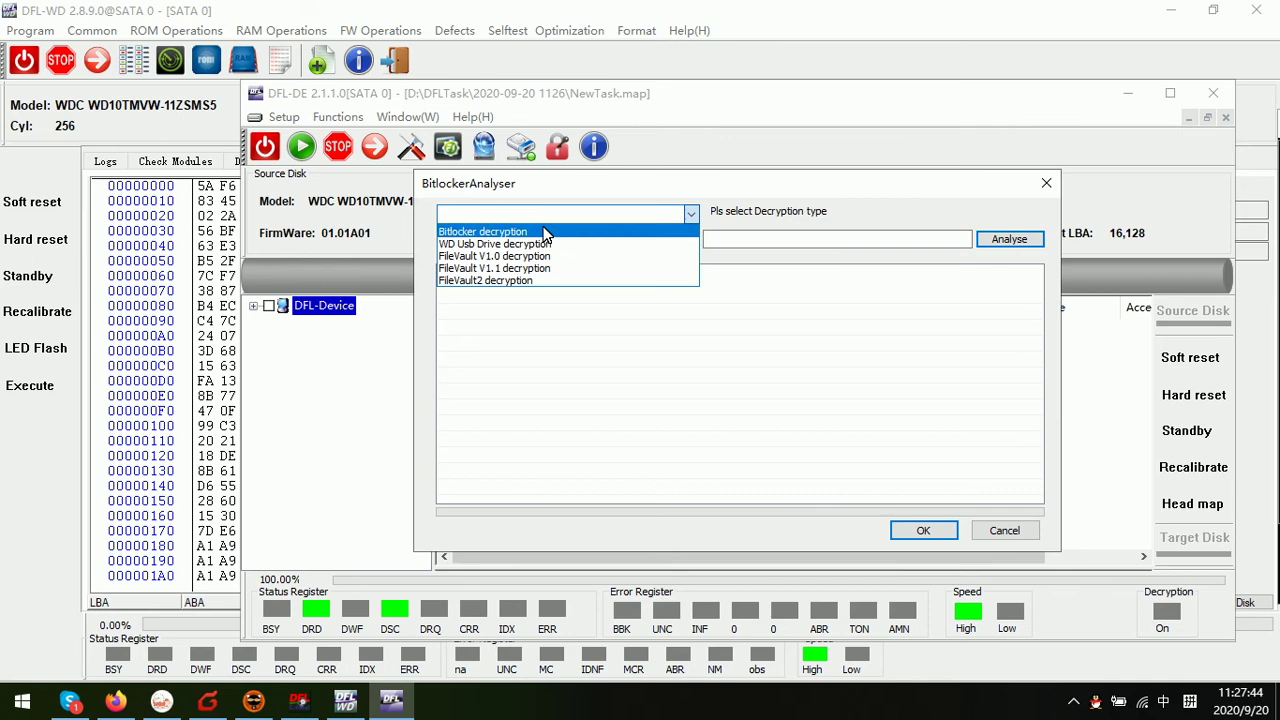
left_click(492, 245)
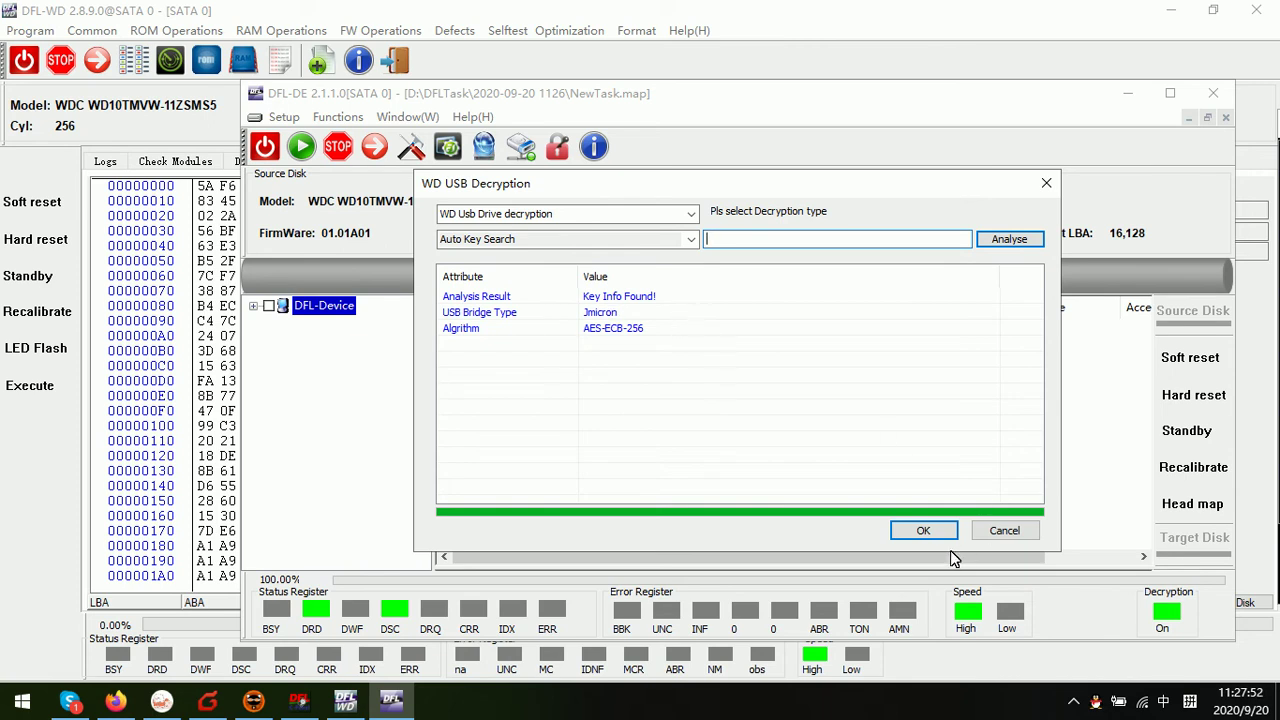
left_click(926, 531)
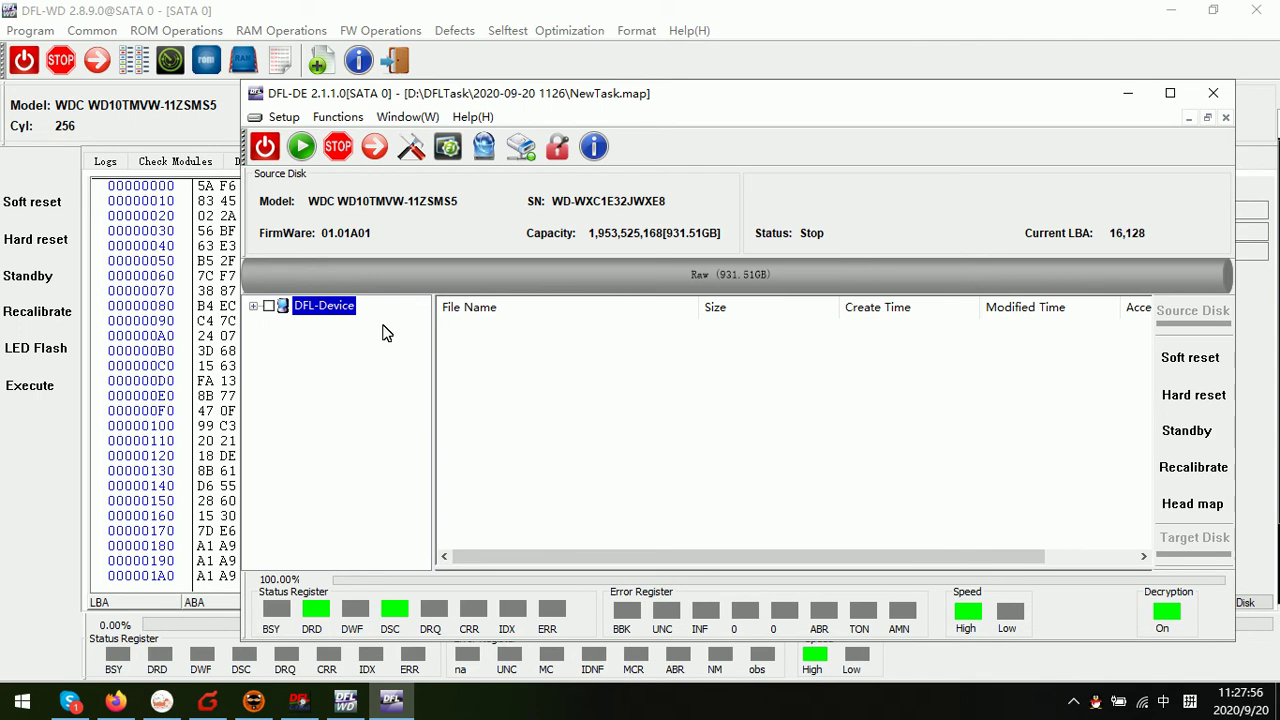
Refresh the tree view of DFL-Device and select the device to list its partitions
right_click(337, 314)
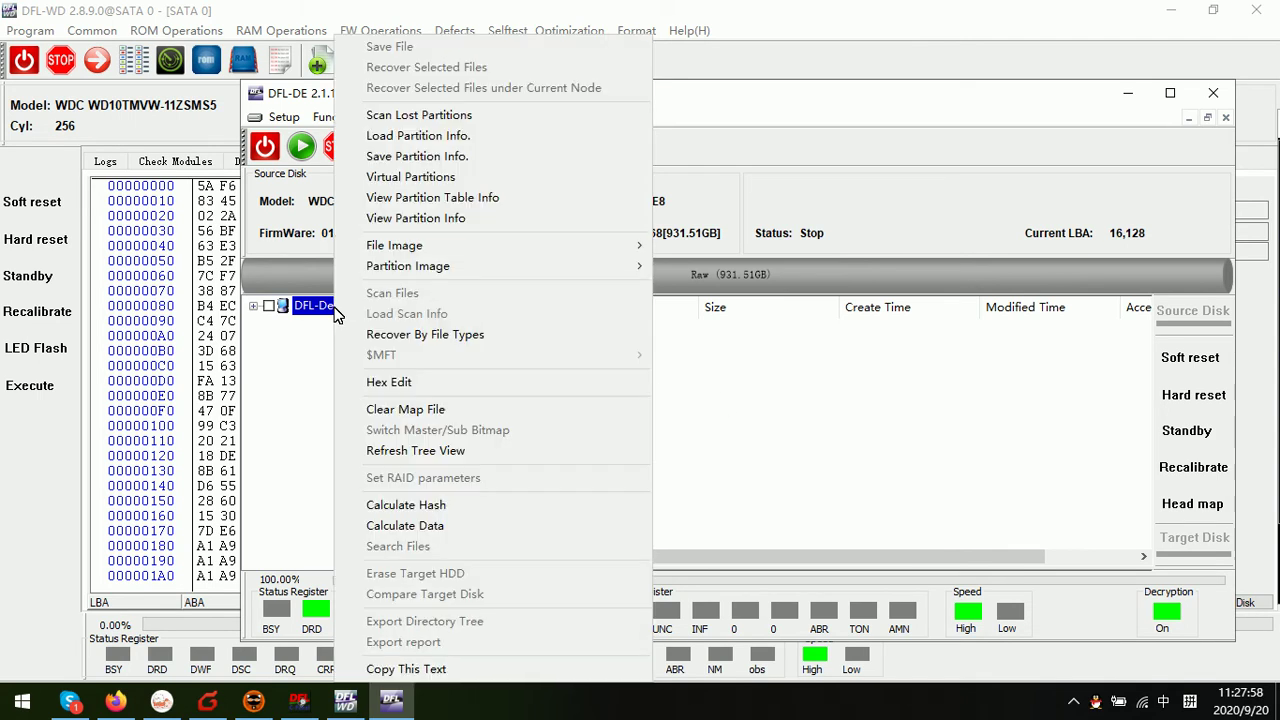
left_click(428, 455)
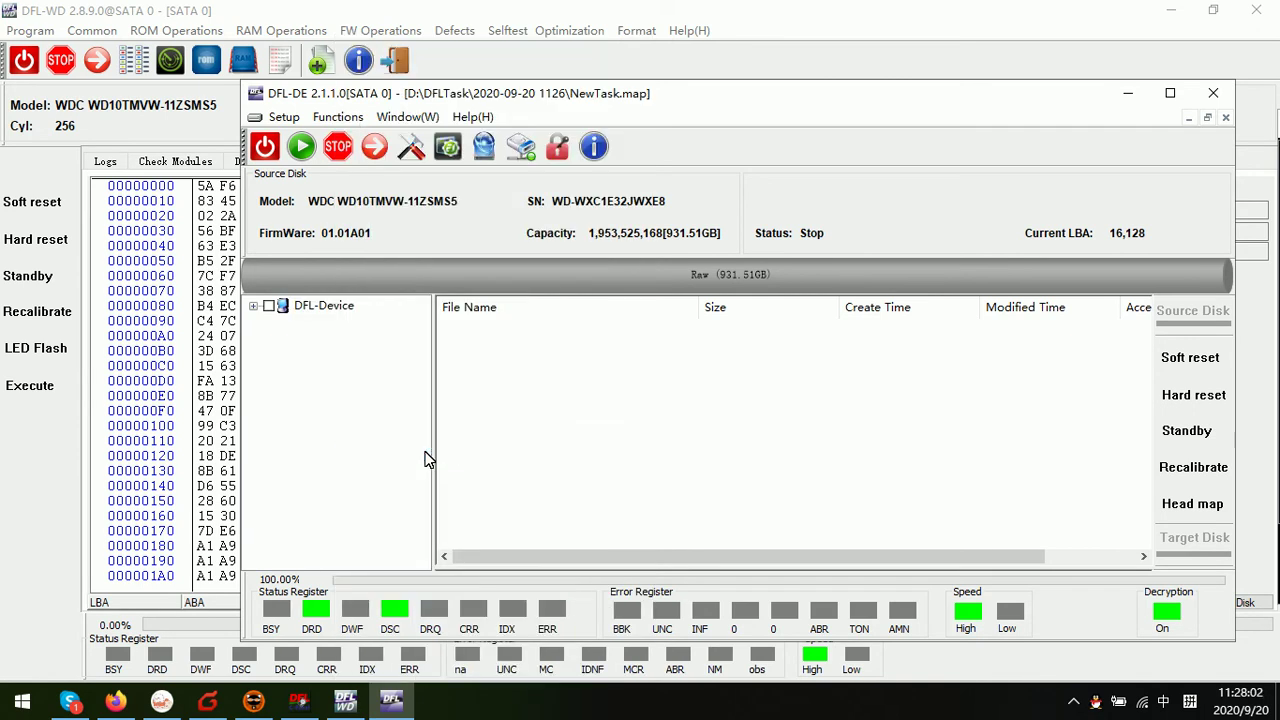
left_click(326, 310)
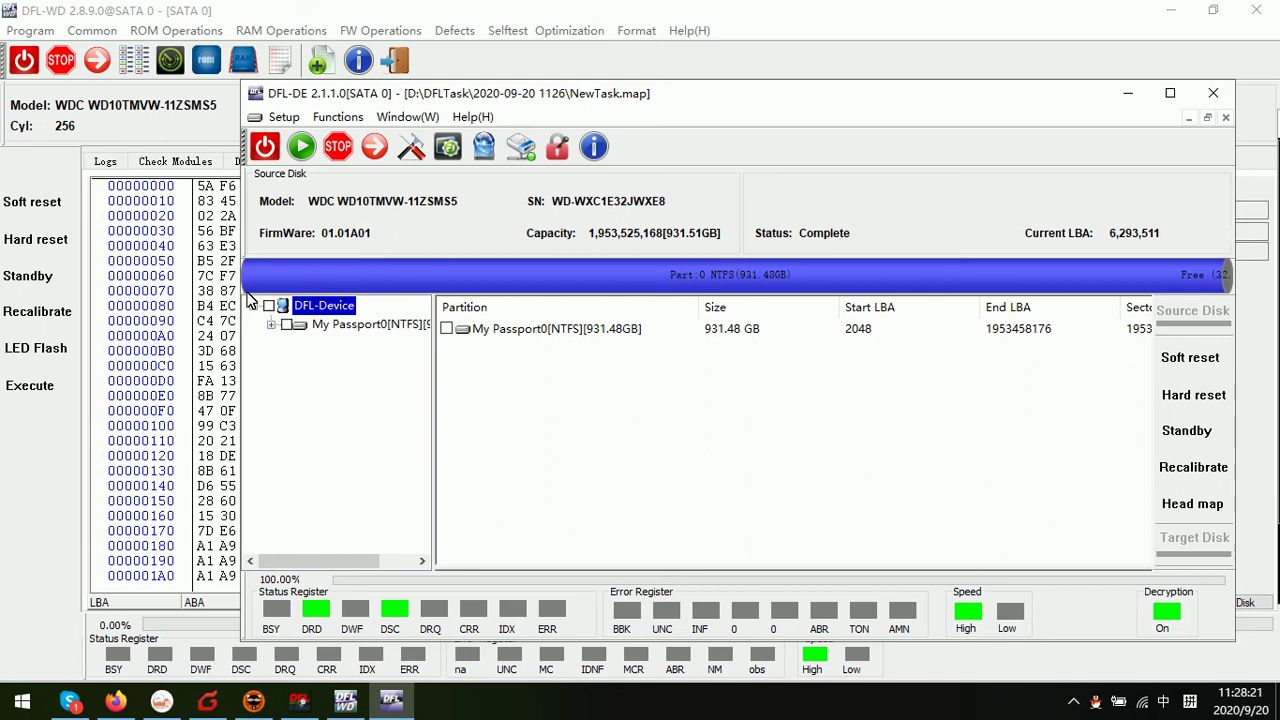
Move the DFL-DE window aside and examine the raw hex of sector 0 and the following sector in the WD module
left_click_drag(590, 95, 904, 30)
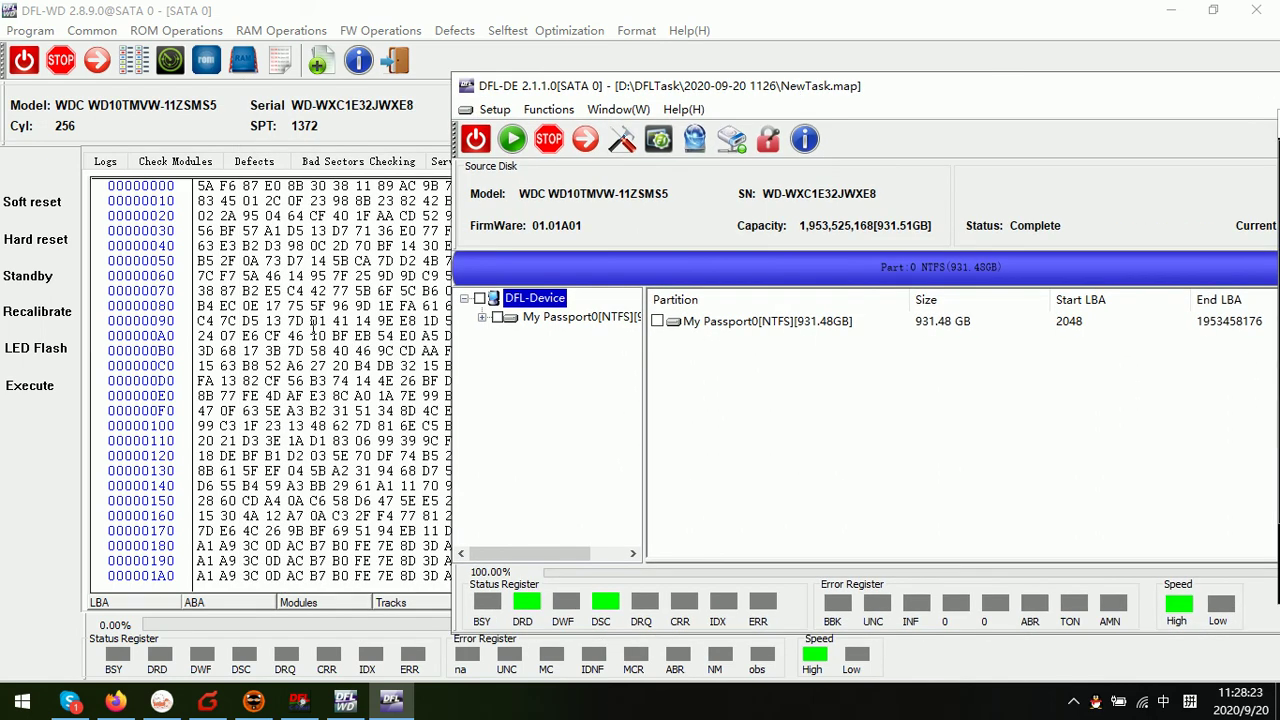
left_click(465, 530)
scroll(465, 530, "down", 2)
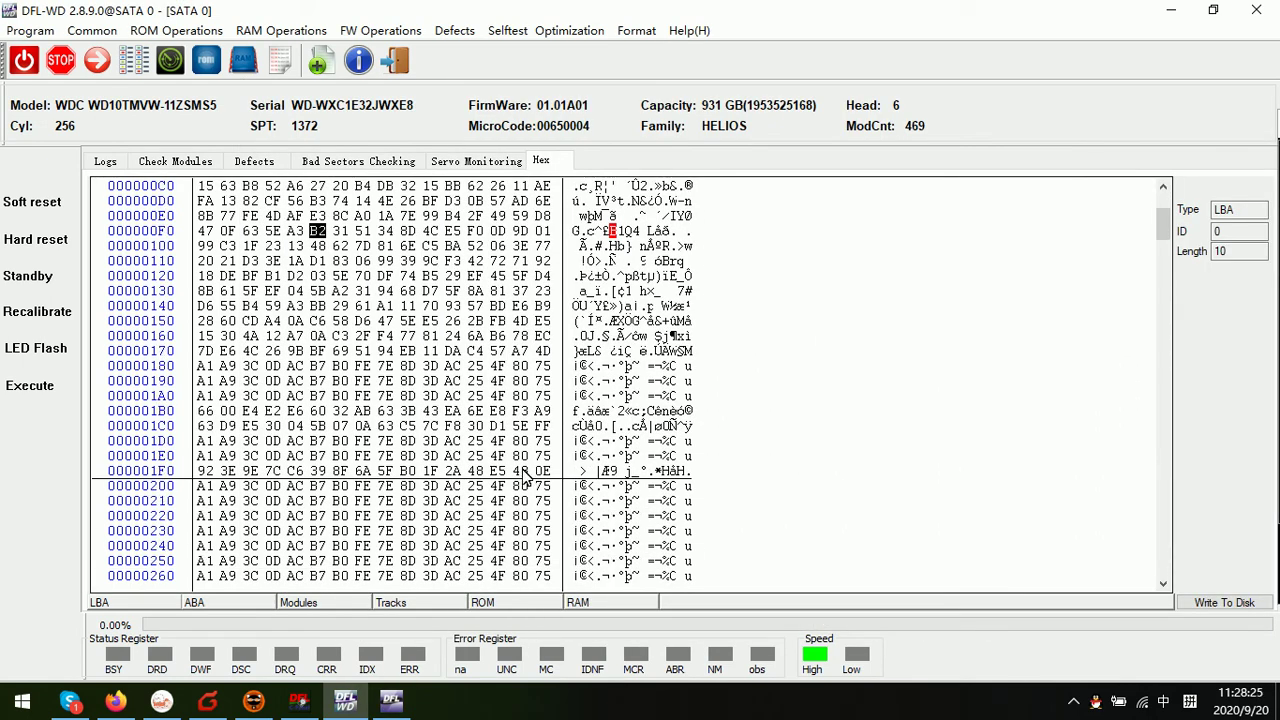
scroll(340, 500, "down", 3)
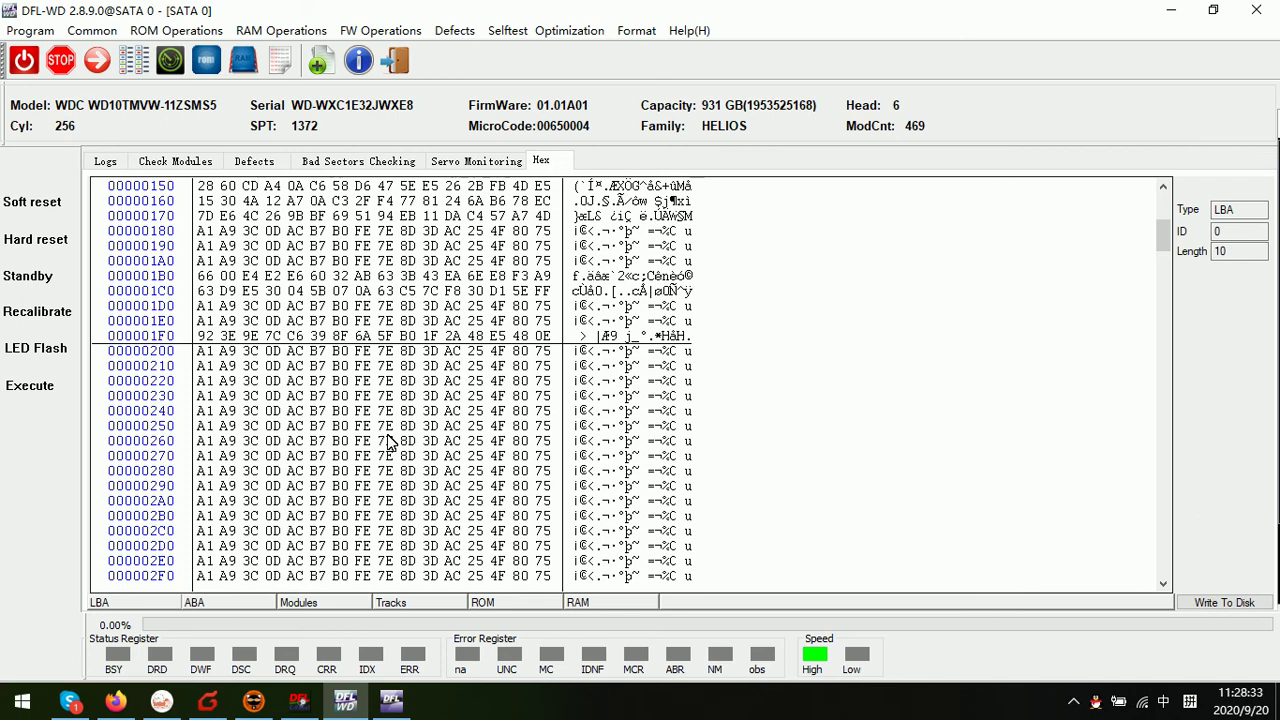
scroll(424, 462, "down", 2)
scroll(429, 500, "up", 5)
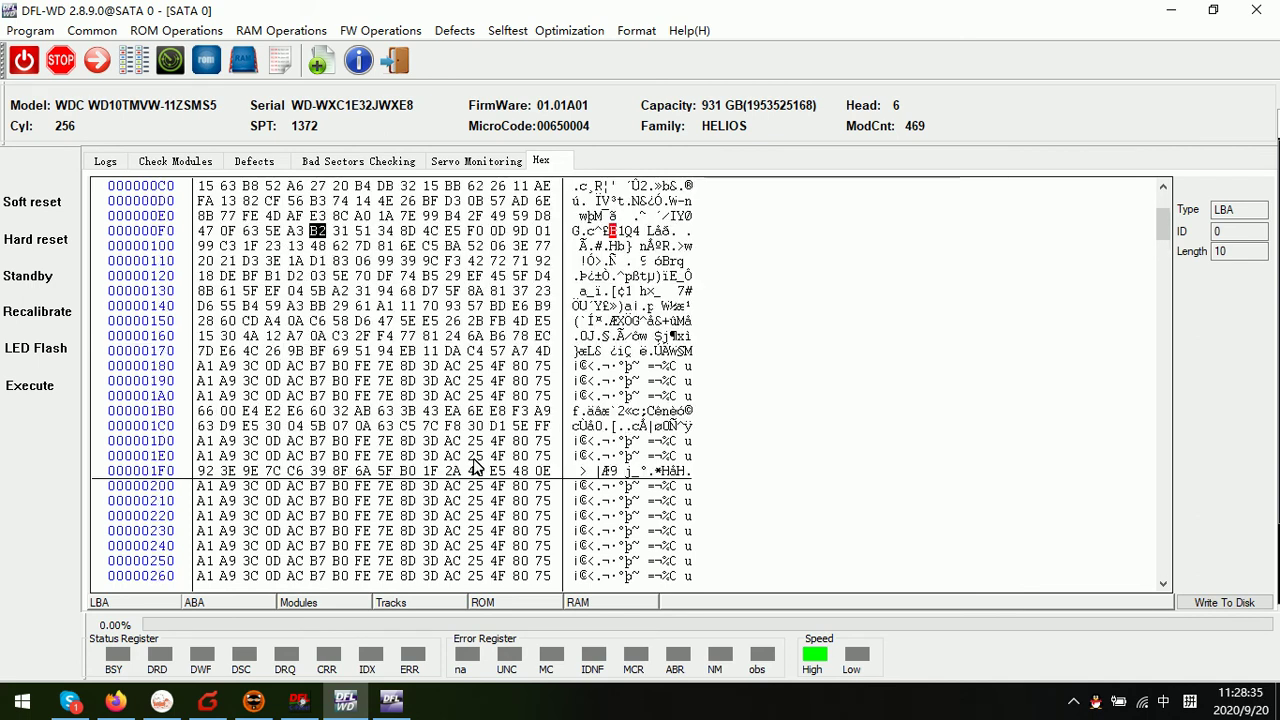
scroll(476, 466, "up", 4)
scroll(478, 455, "down", 5)
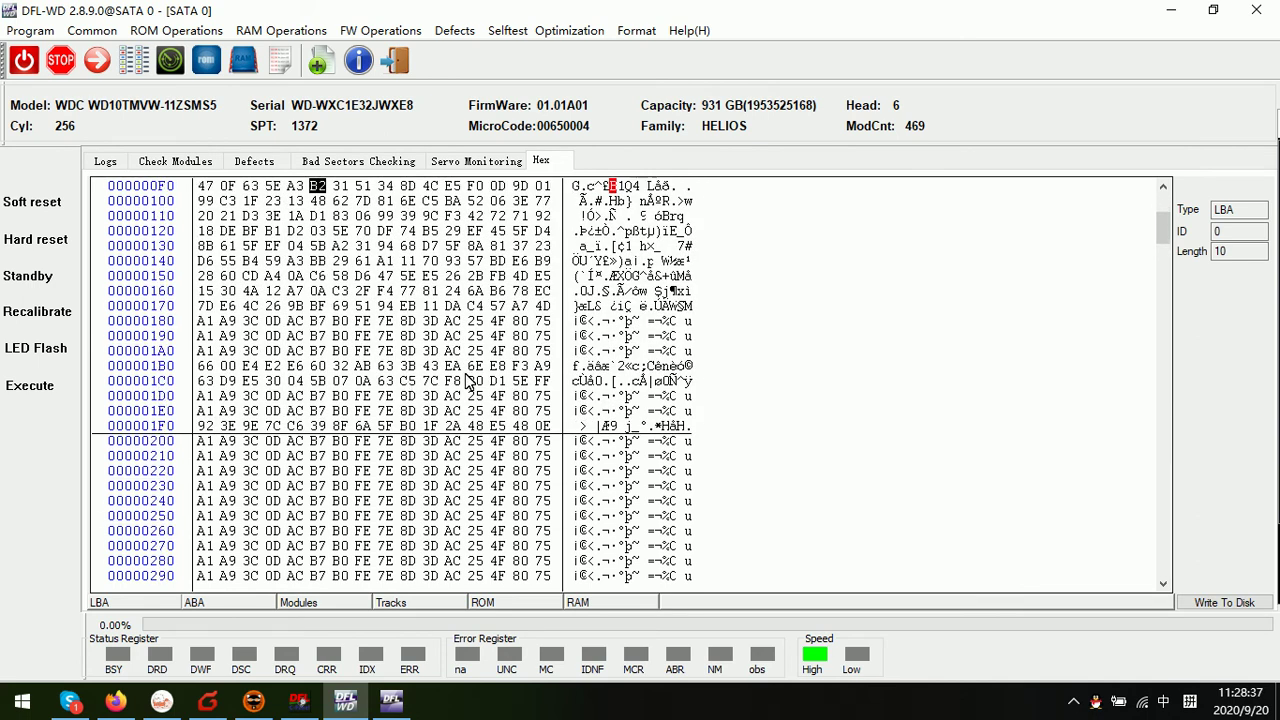
Switch back to DFL-DE and move its window fully into view, with the device's partition list showing
left_click(391, 701)
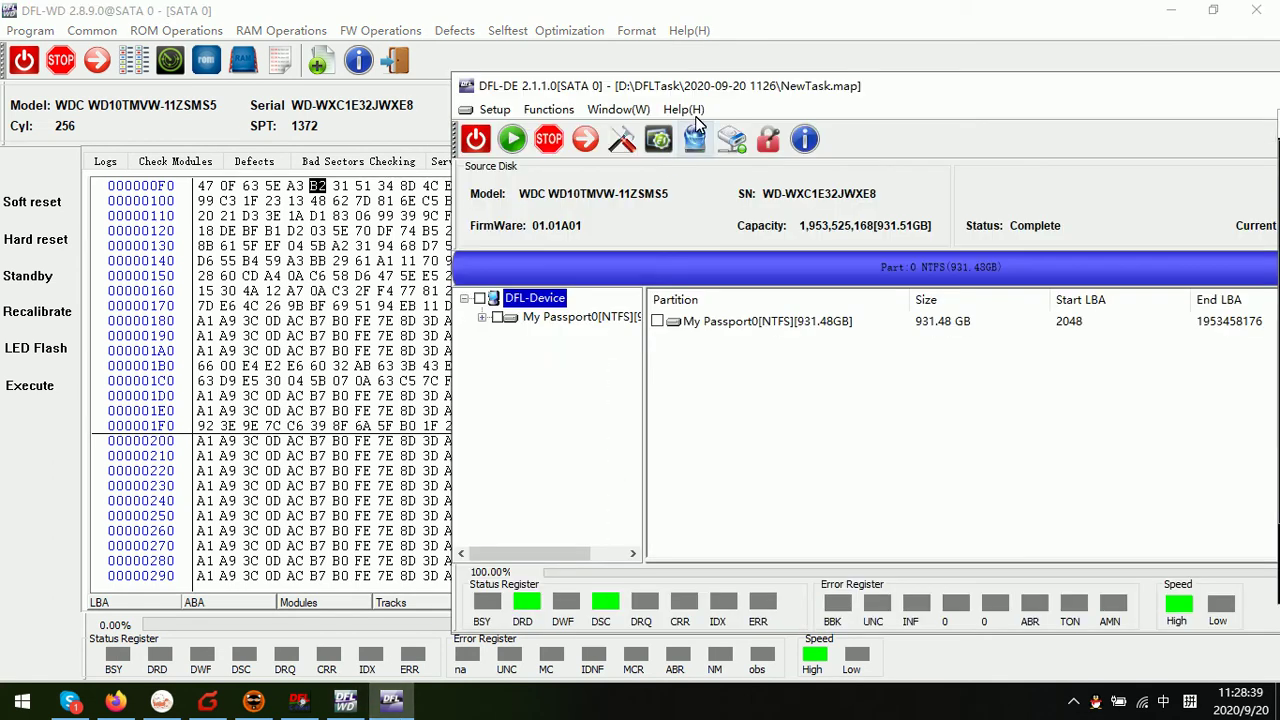
left_click_drag(923, 85, 685, 101)
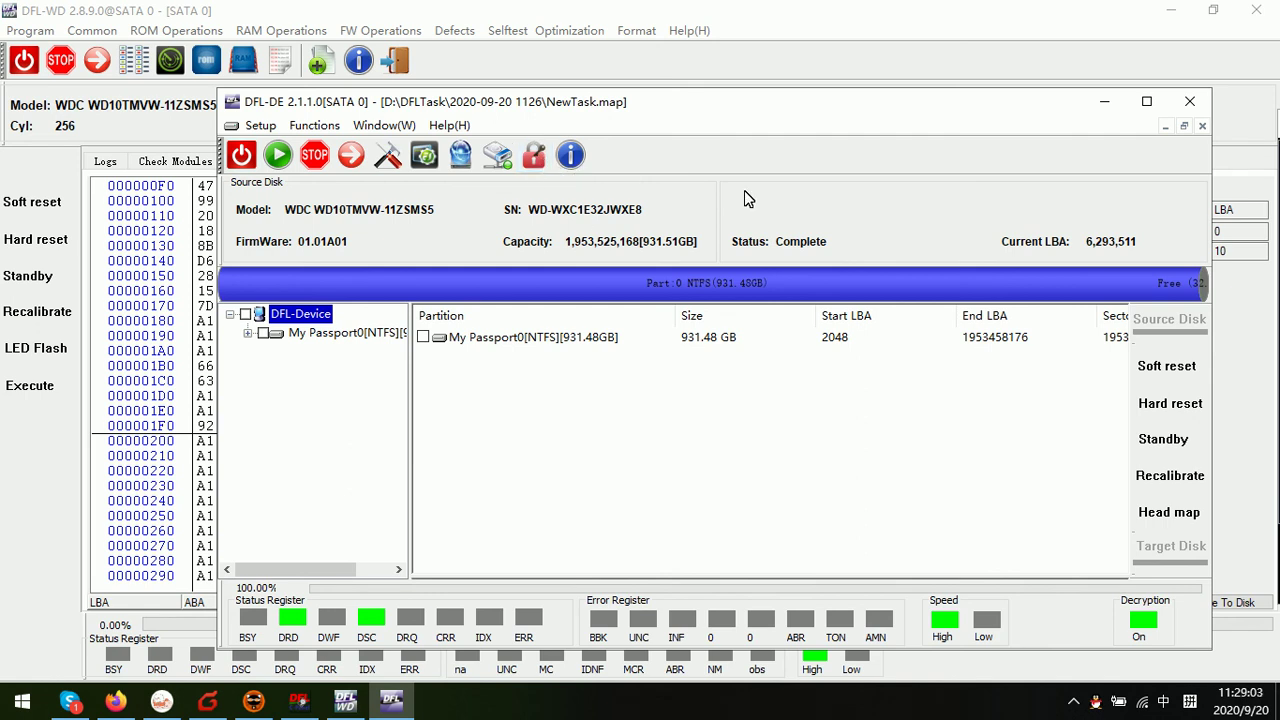
right_click(318, 322)
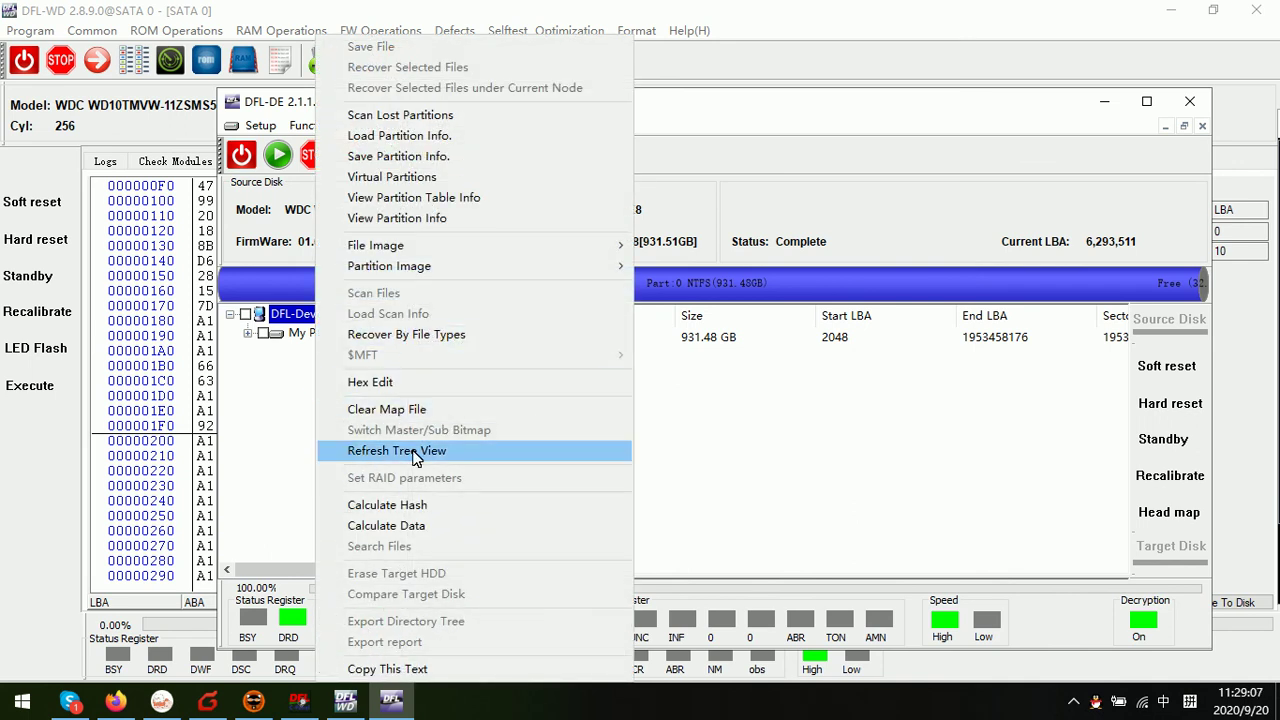
left_click(646, 389)
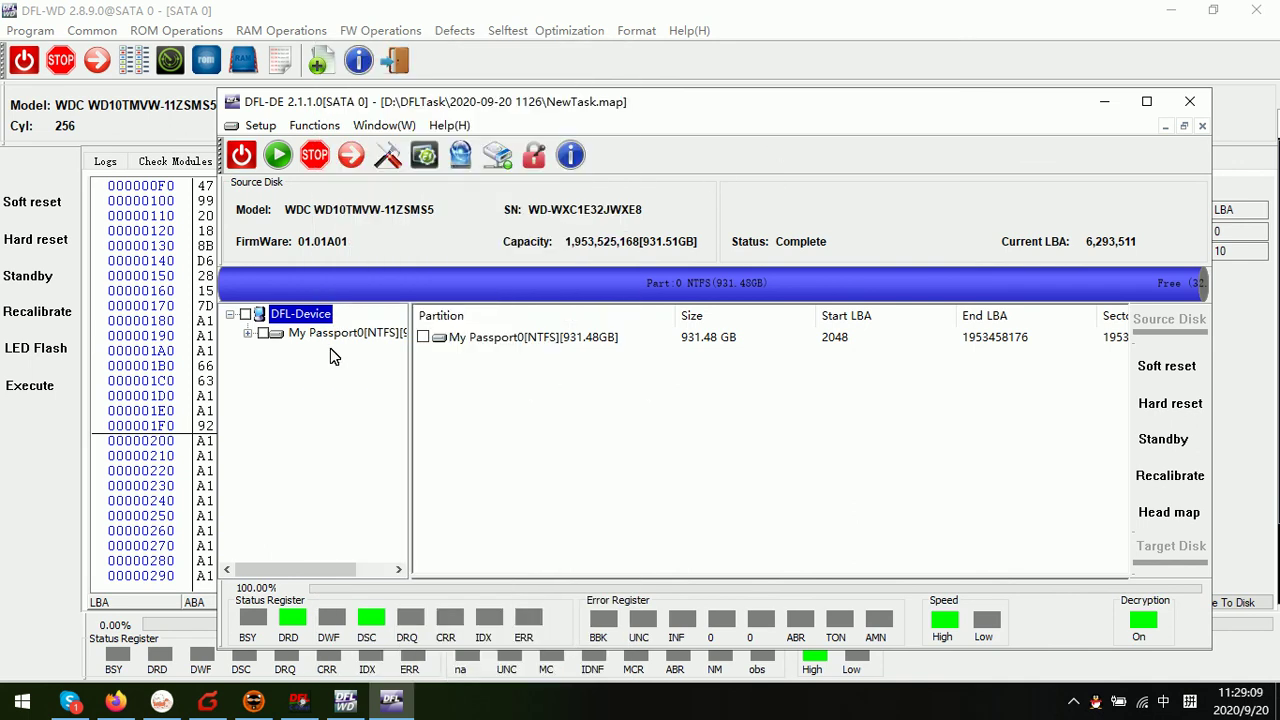